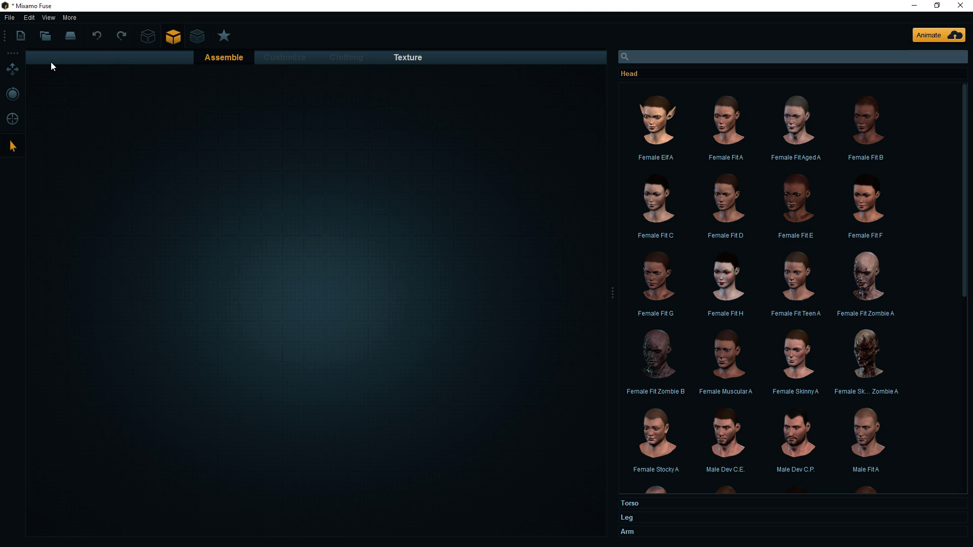
Open action_girl.fuse from recent files in Fuse, then cancel the Mixamo login for the upload
left_click(10, 18)
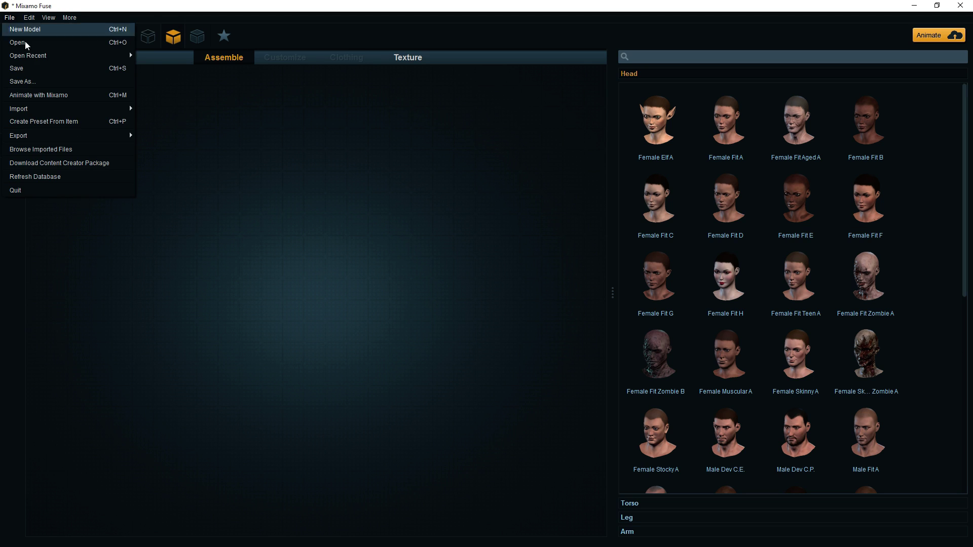
mouse_move(101, 56)
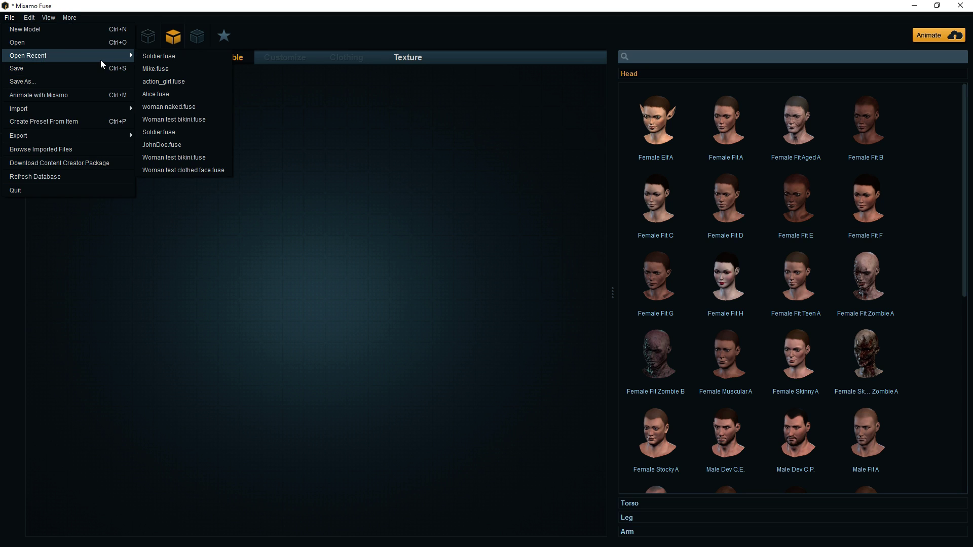
left_click(189, 81)
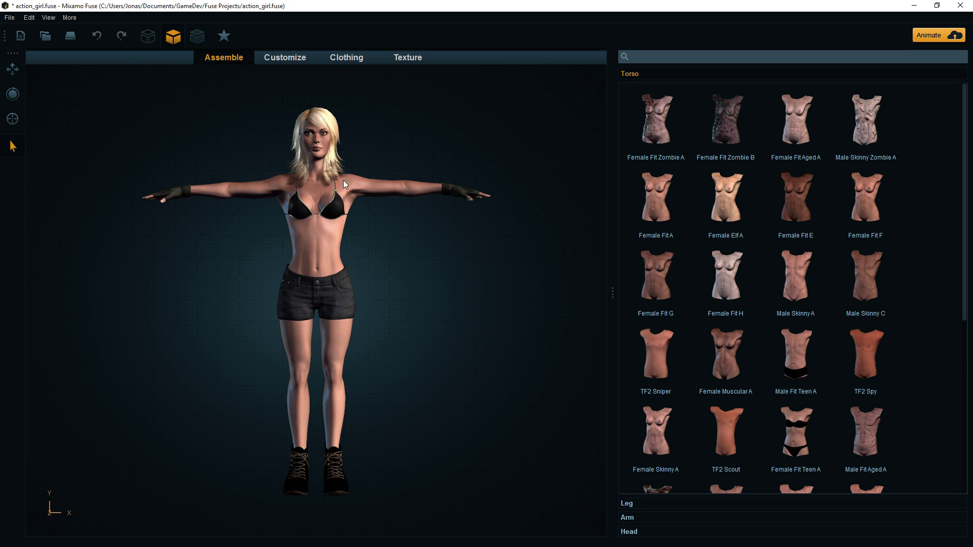
left_click(938, 36)
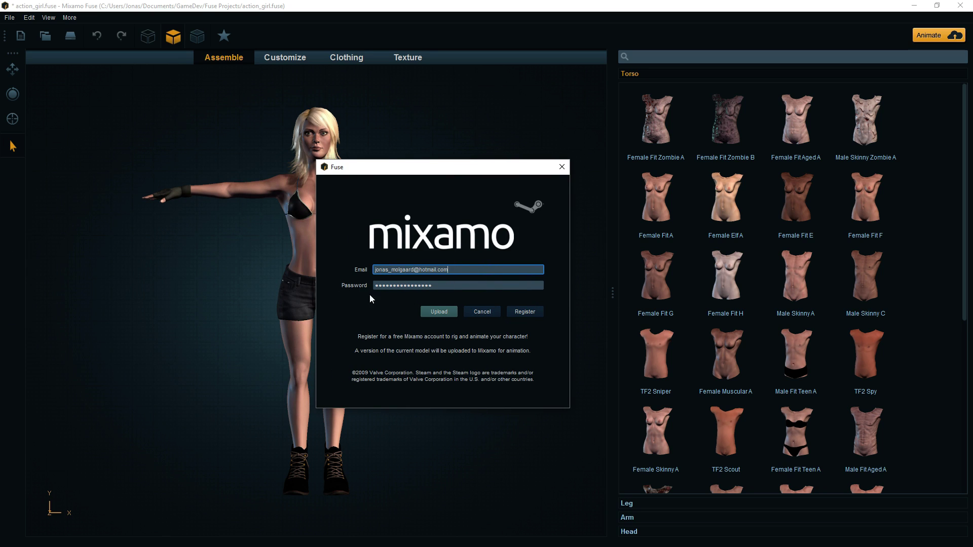
left_click(484, 313)
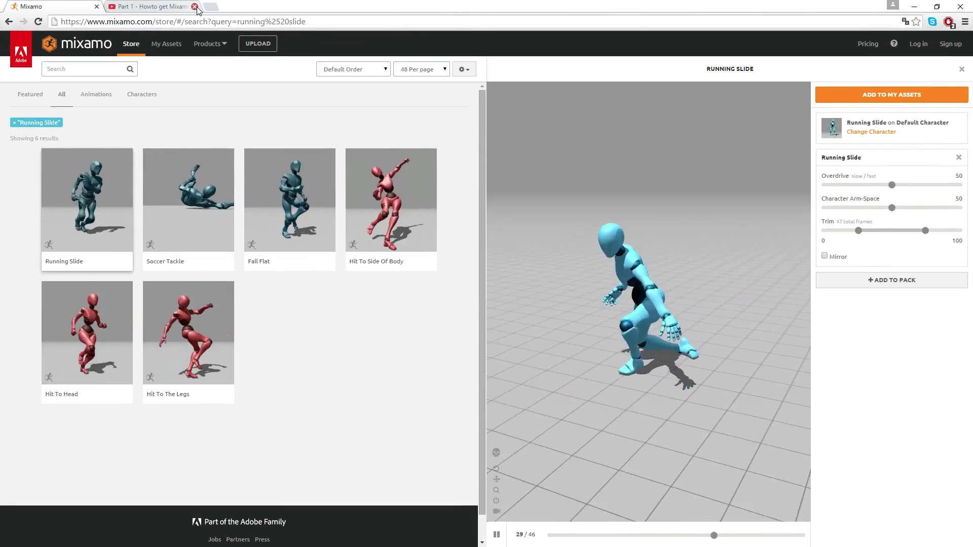
Close the extra browser tab and log in to the Mixamo account
left_click(195, 7)
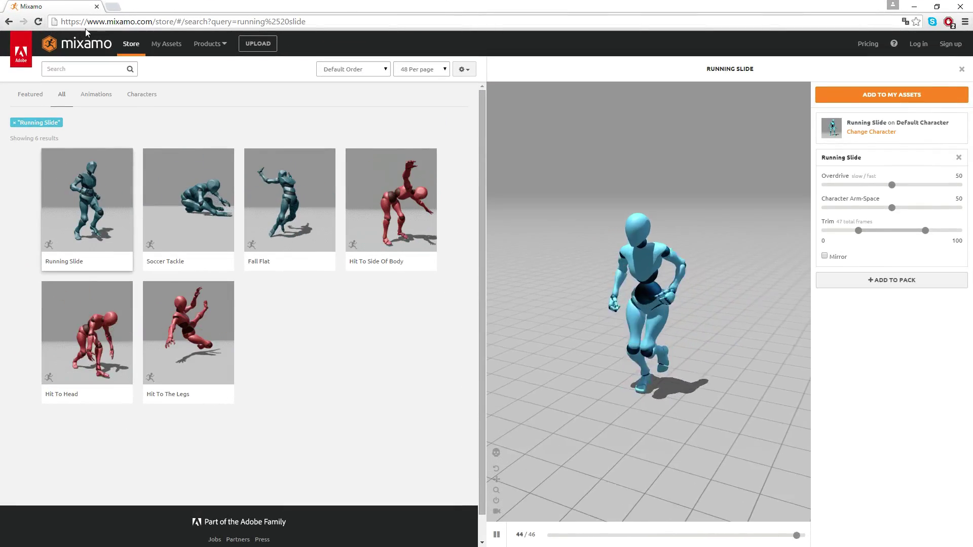
left_click(172, 50)
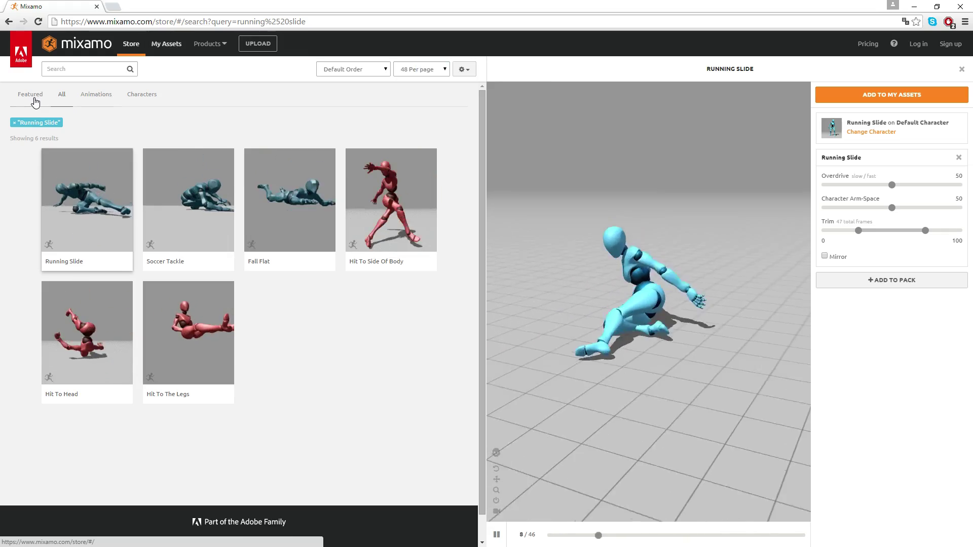
left_click(145, 97)
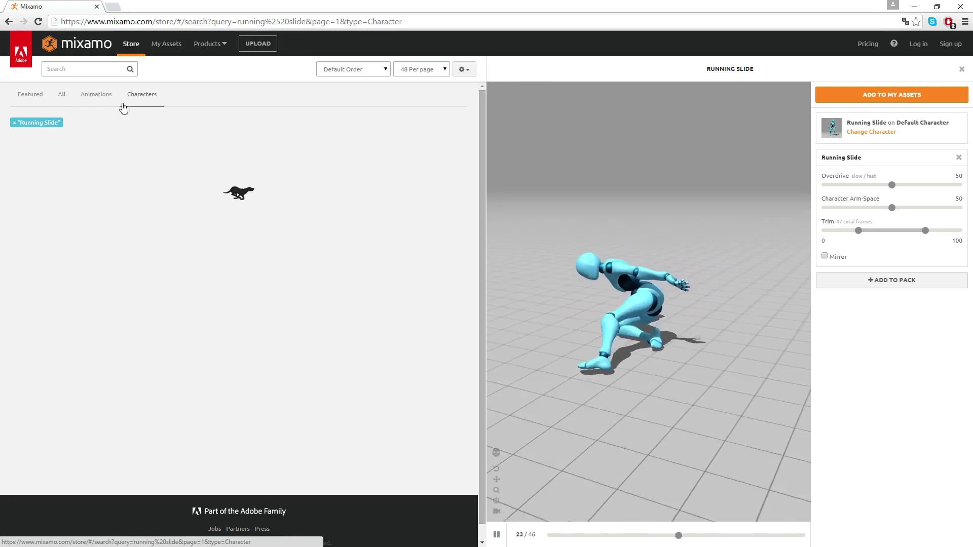
left_click(167, 45)
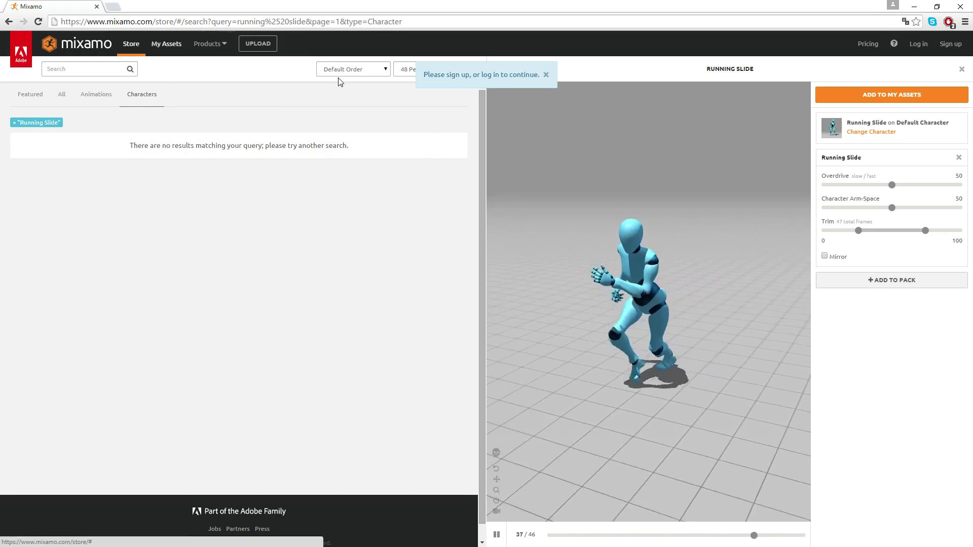
left_click(916, 46)
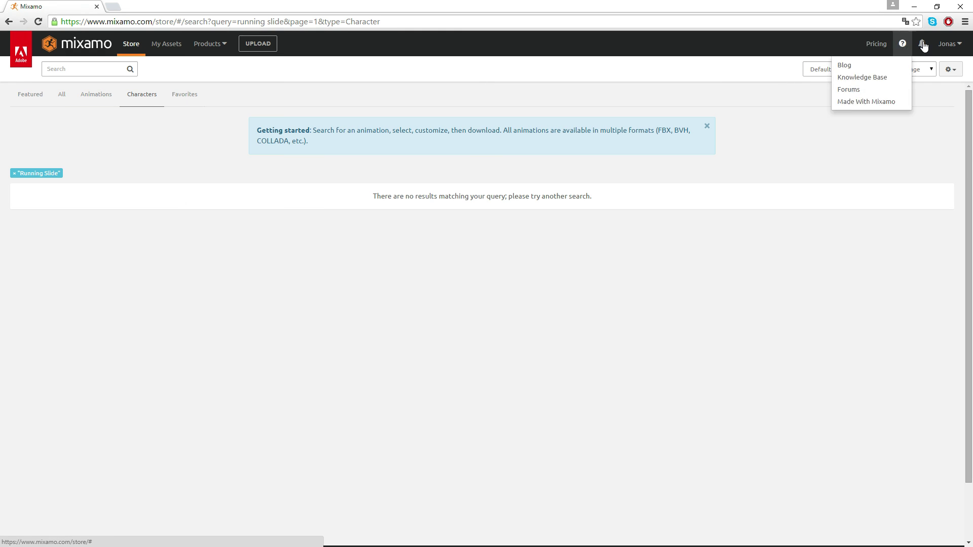
Dismiss the Getting started banner, clear the Running Slide filter, and show My Assets characters
left_click(141, 100)
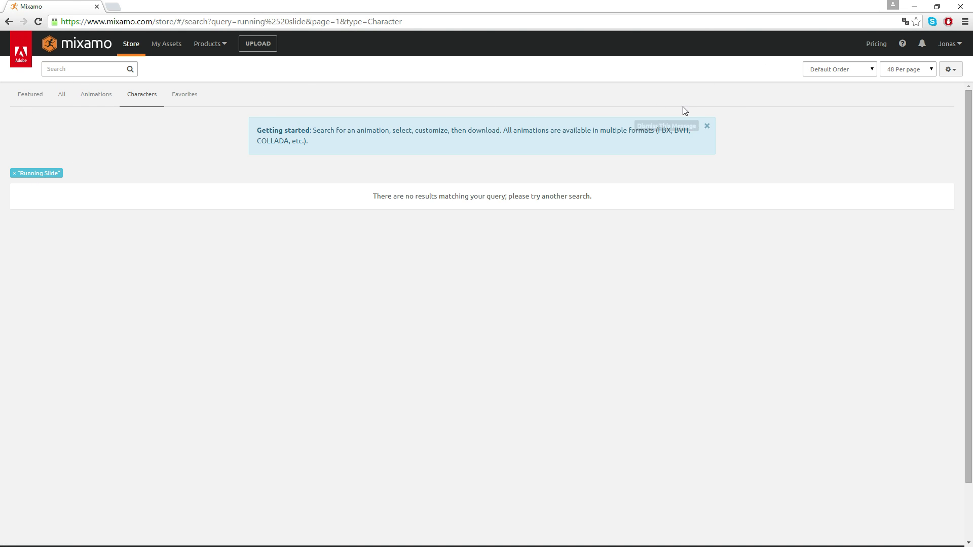
left_click(707, 126)
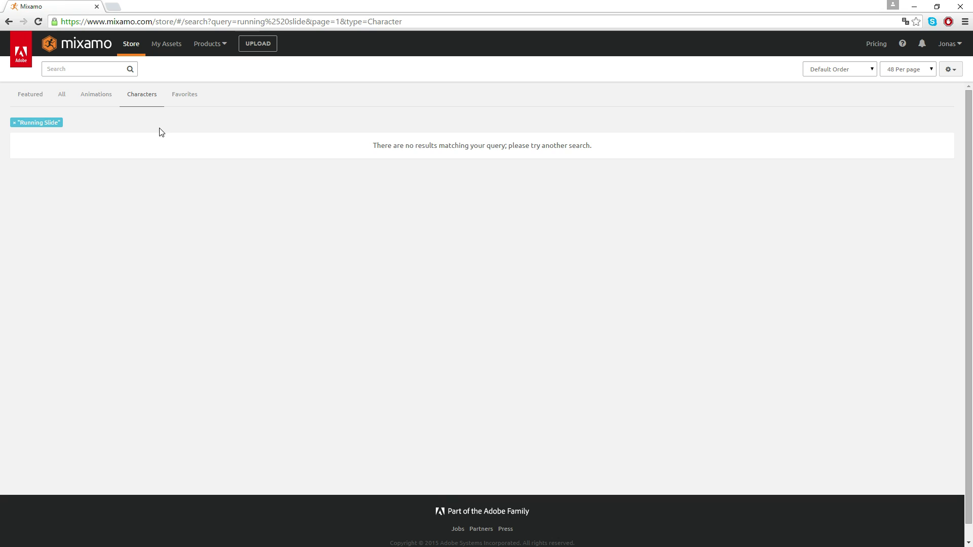
left_click(48, 123)
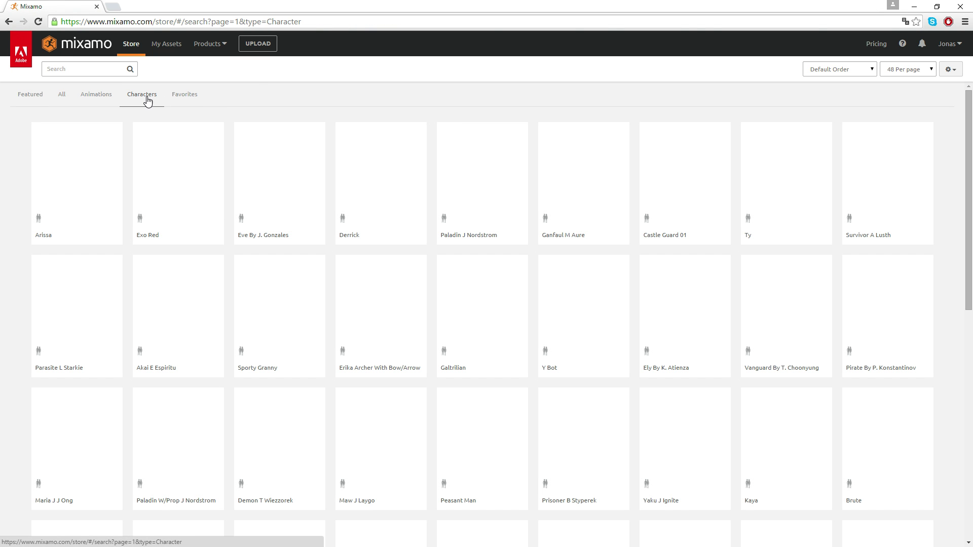
left_click(169, 49)
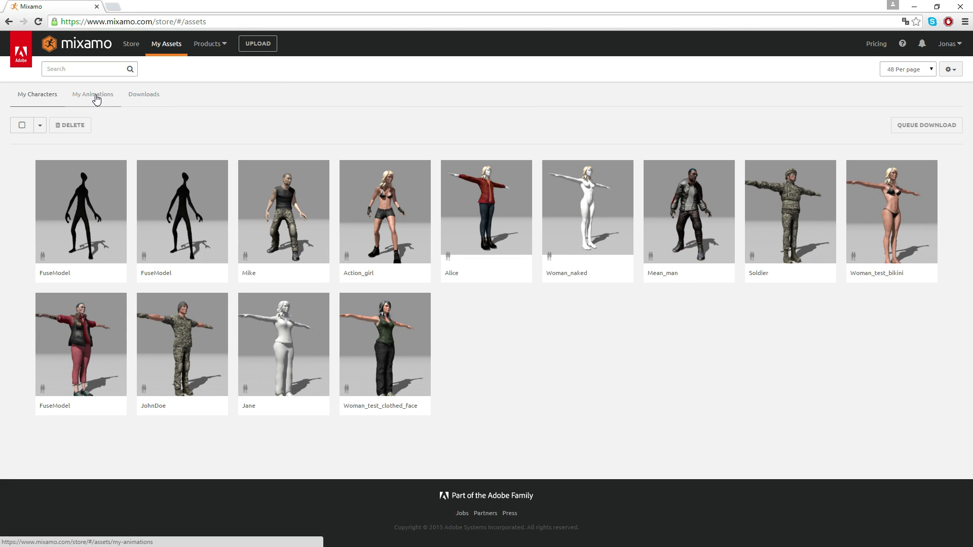
Set Action_girl's download to FBX for Unreal Engine 4 in T-Pose, then minimize Chrome
left_click(348, 169)
left_click(372, 204)
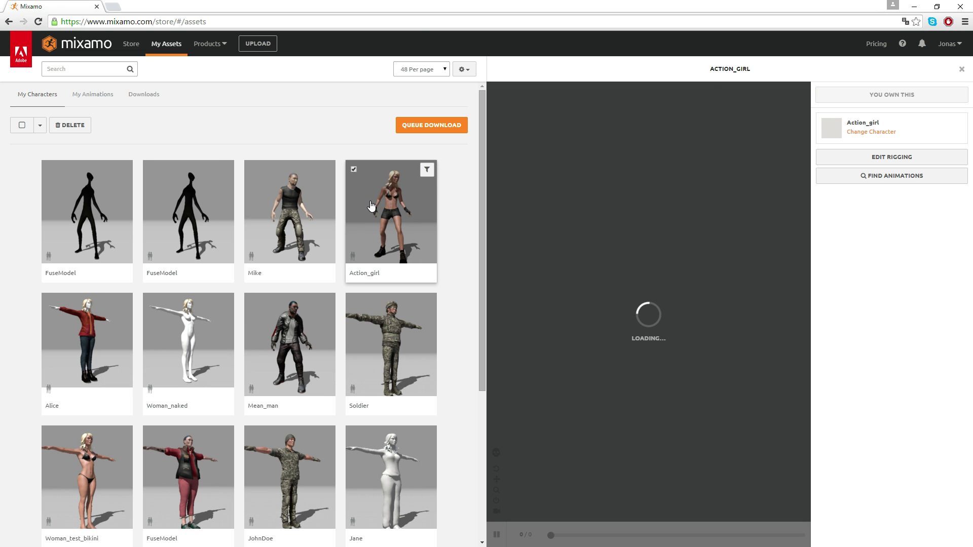
left_click(432, 125)
left_click(383, 139)
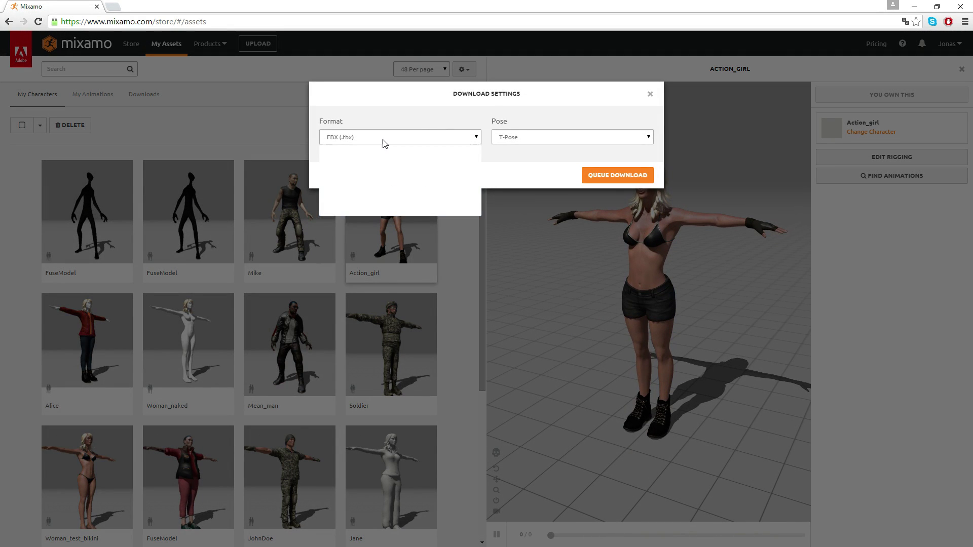
left_click(374, 164)
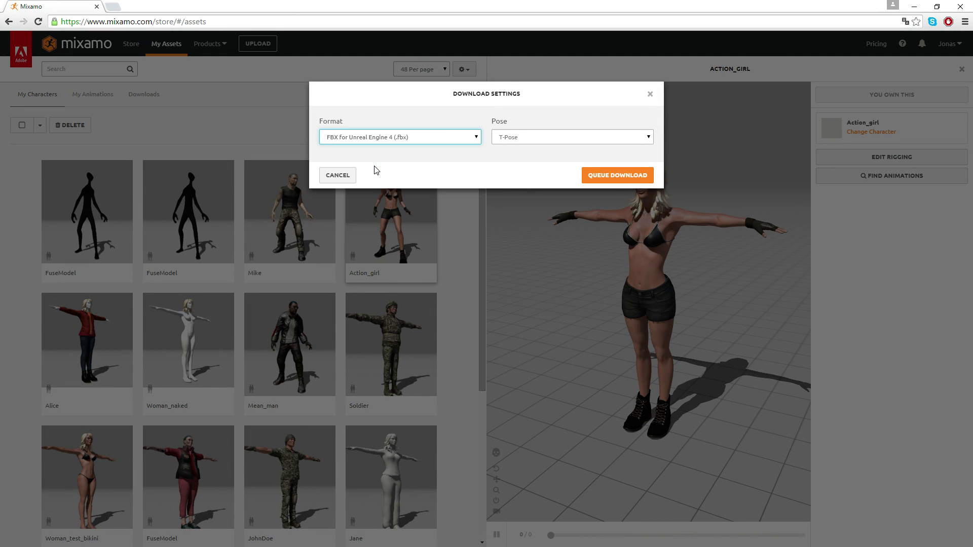
left_click(550, 141)
left_click(549, 142)
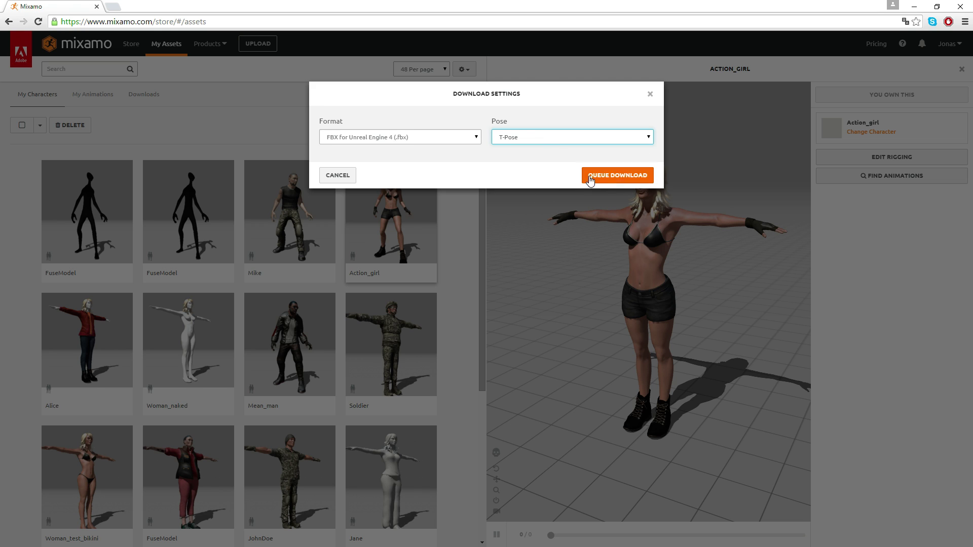
left_click(329, 176)
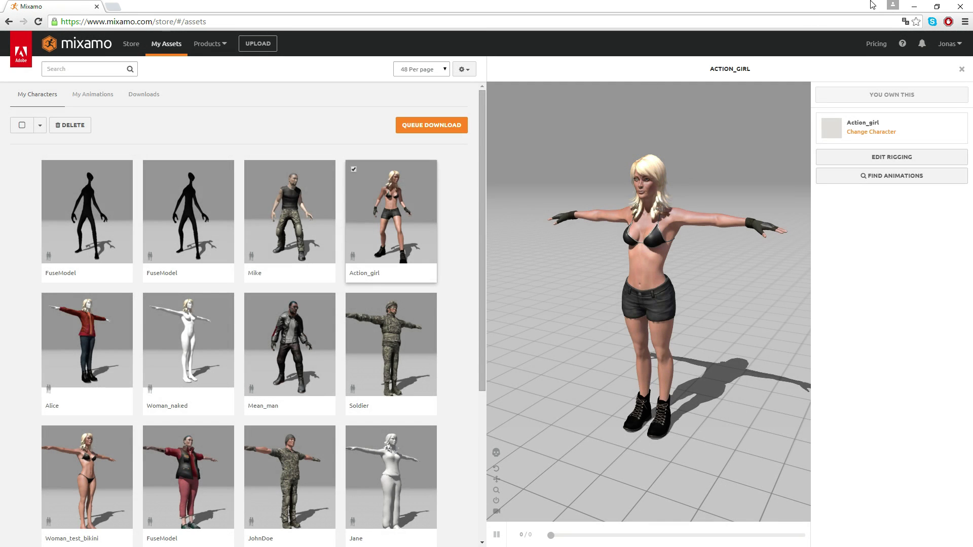
left_click(913, 12)
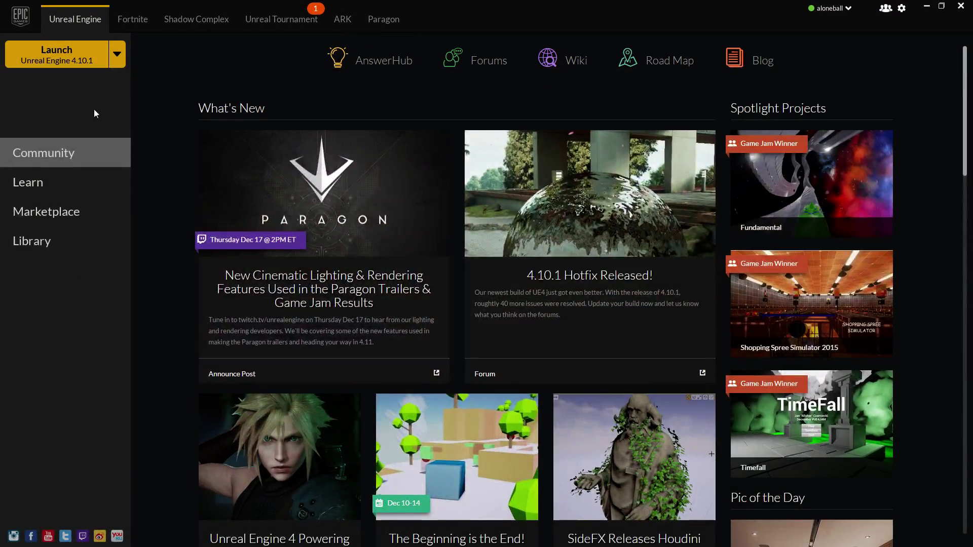
Create a Blueprint Third Person project named MyProject in Unreal Engine 4.10.1 and start an import
left_click(81, 51)
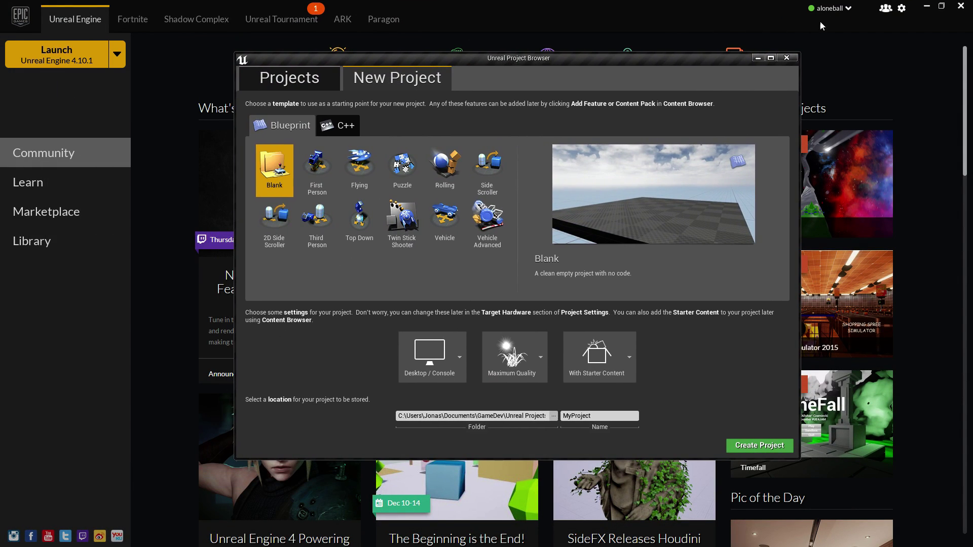
left_click(926, 7)
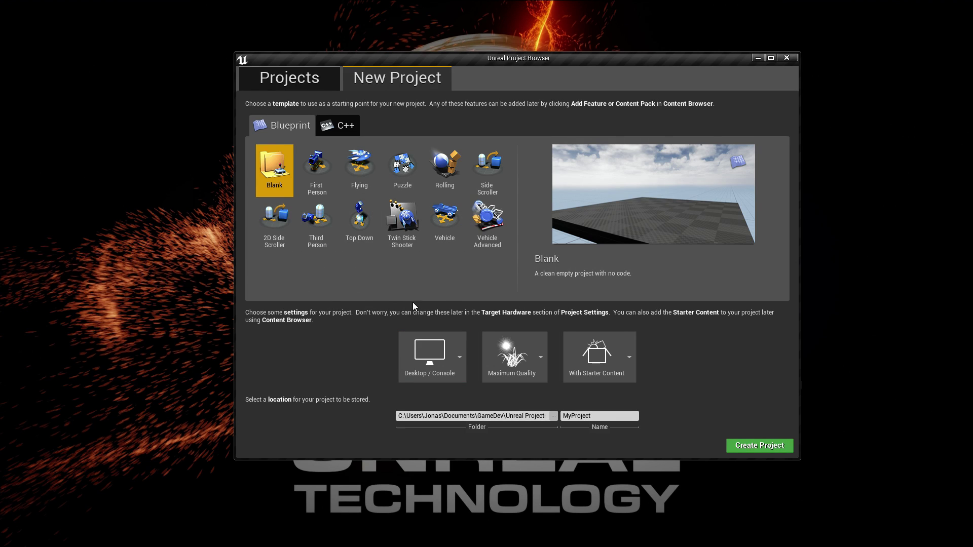
left_click(317, 230)
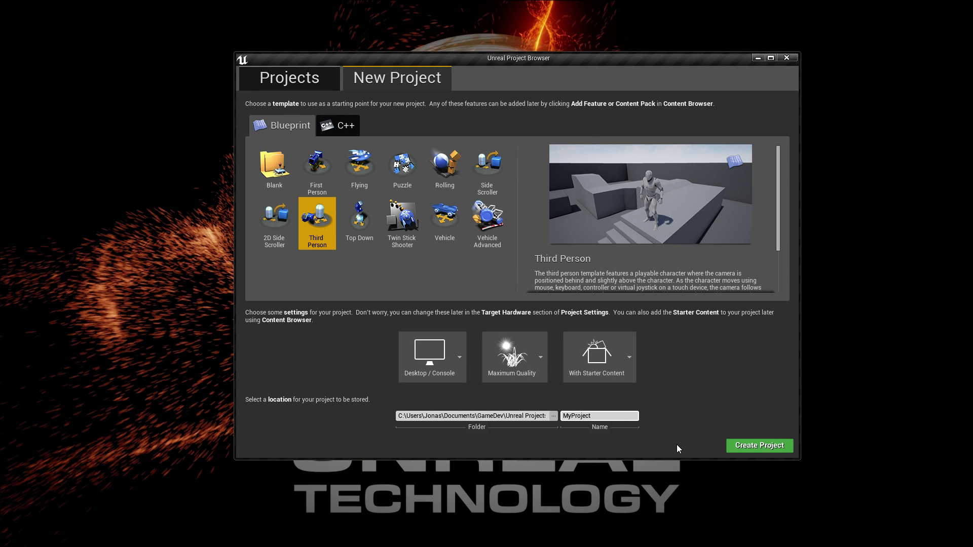
left_click(765, 446)
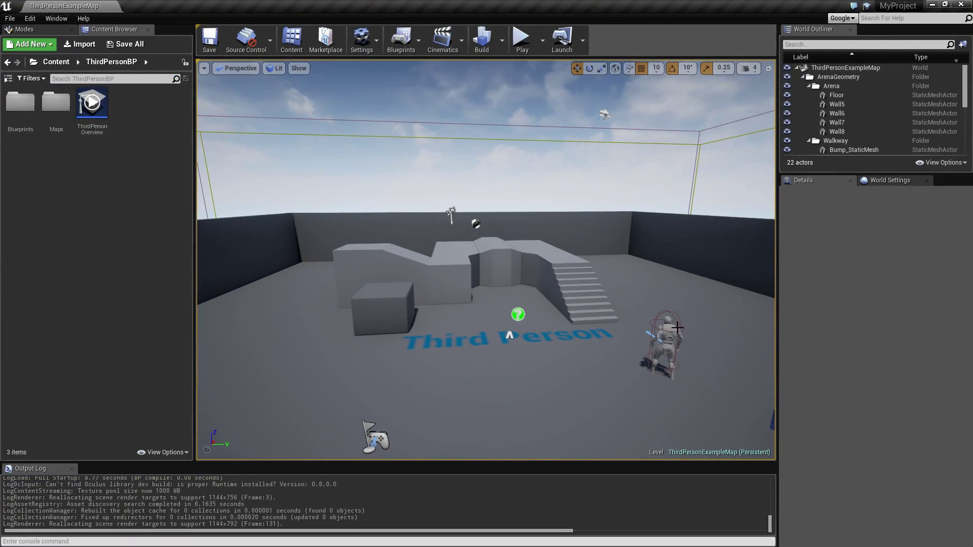
left_click(84, 45)
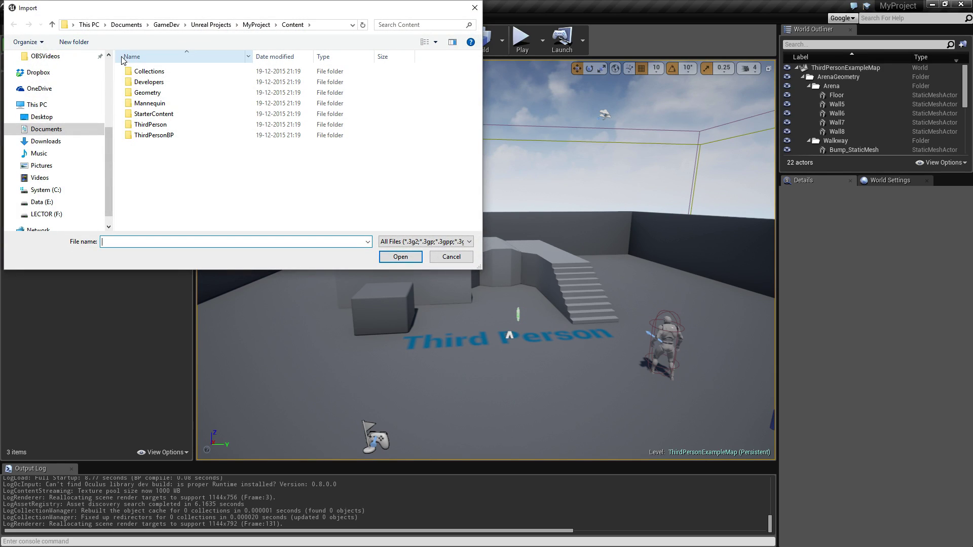
Browse the Import dialog to the ActionGirl character's unreal export folder
scroll(75, 137, "up", 3)
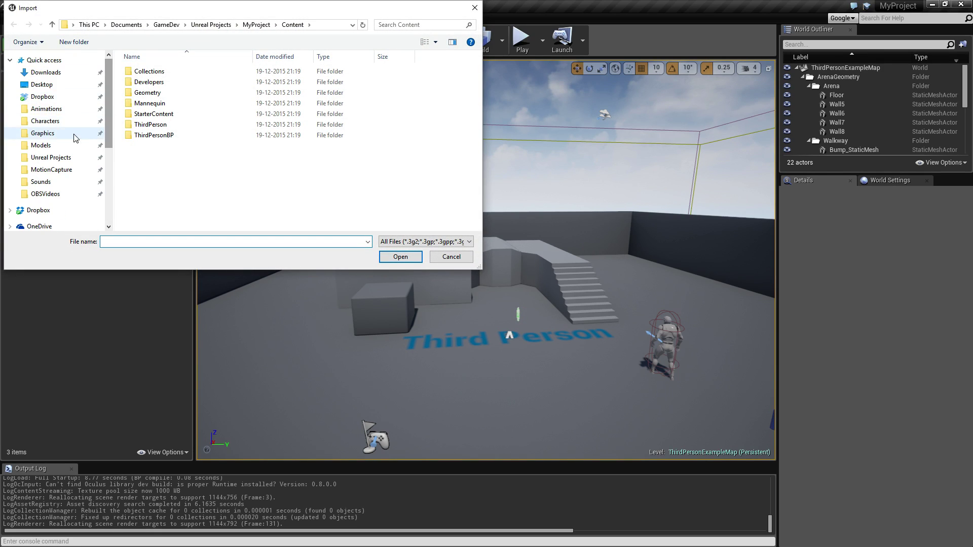
left_click(53, 110)
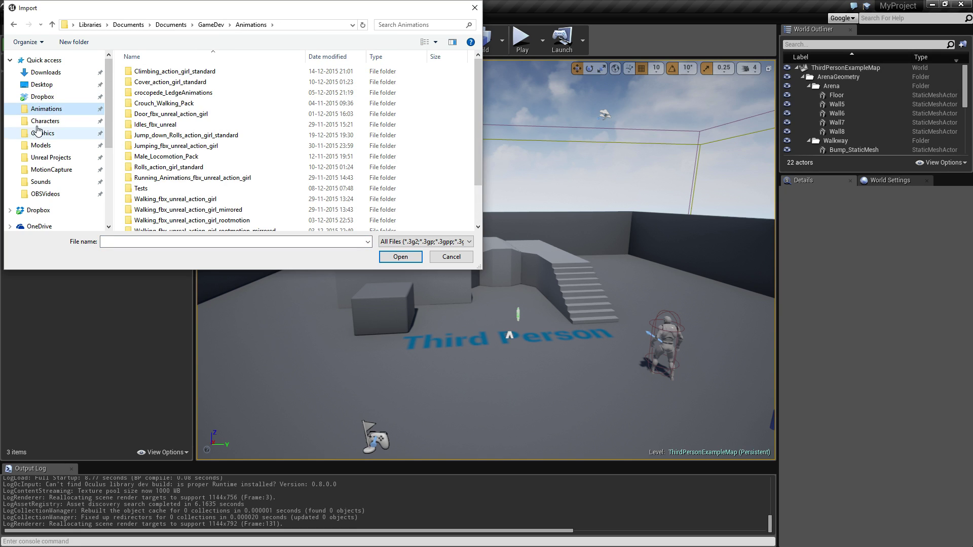
left_click(41, 122)
double_click(148, 71)
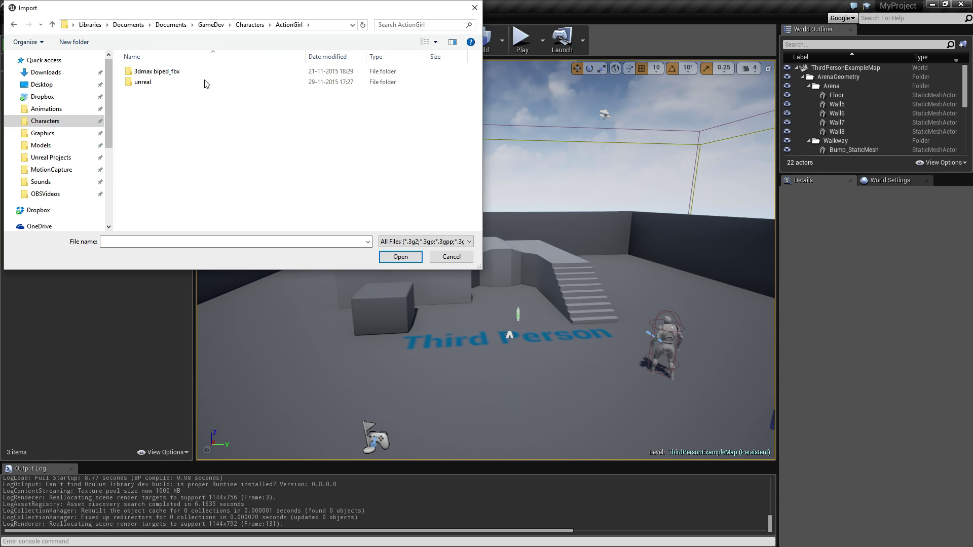
double_click(144, 83)
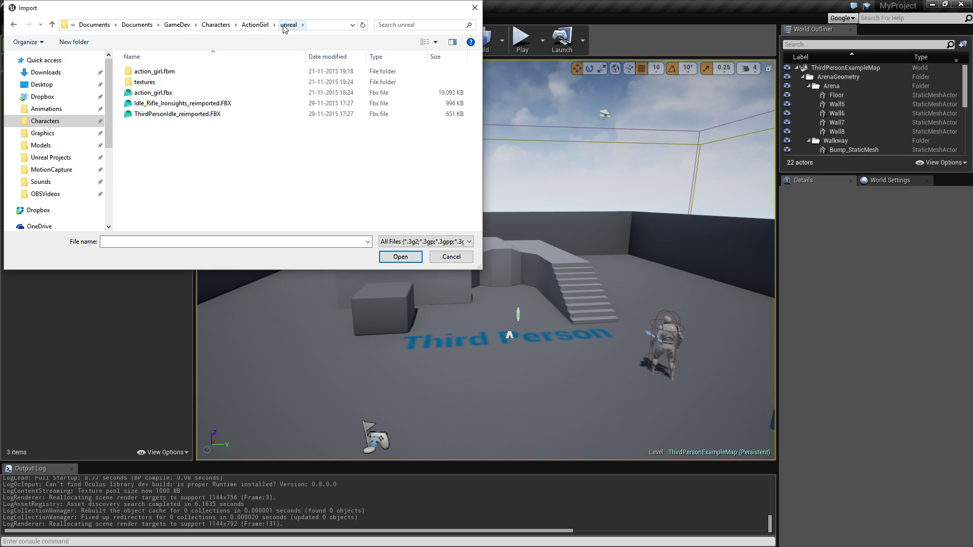
Delete Idle_Rifle_Ironsights_reimported.FBX and ThirdPersonIdle_reimported.FBX, then open action_girl.fbx for import
left_click(151, 104)
left_click(148, 114, "ctrl")
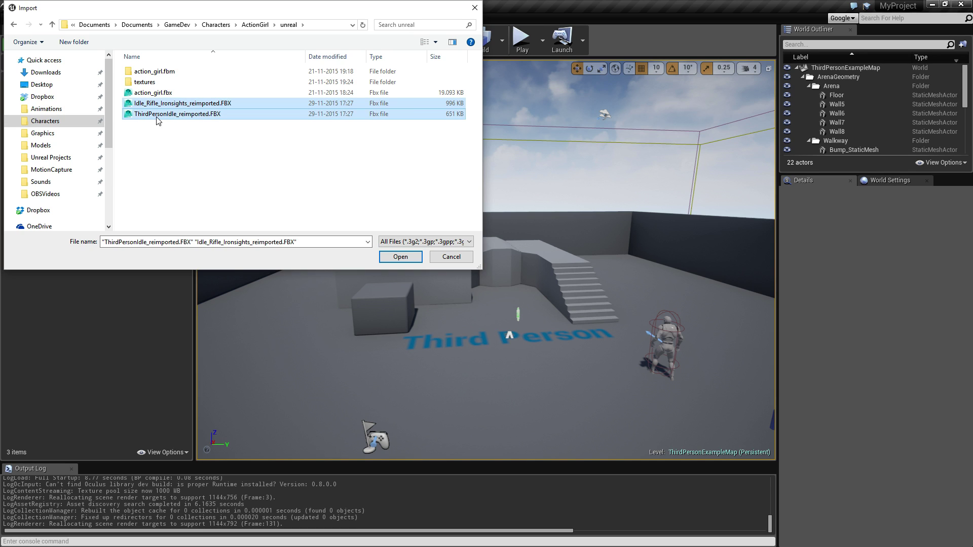
key("Delete")
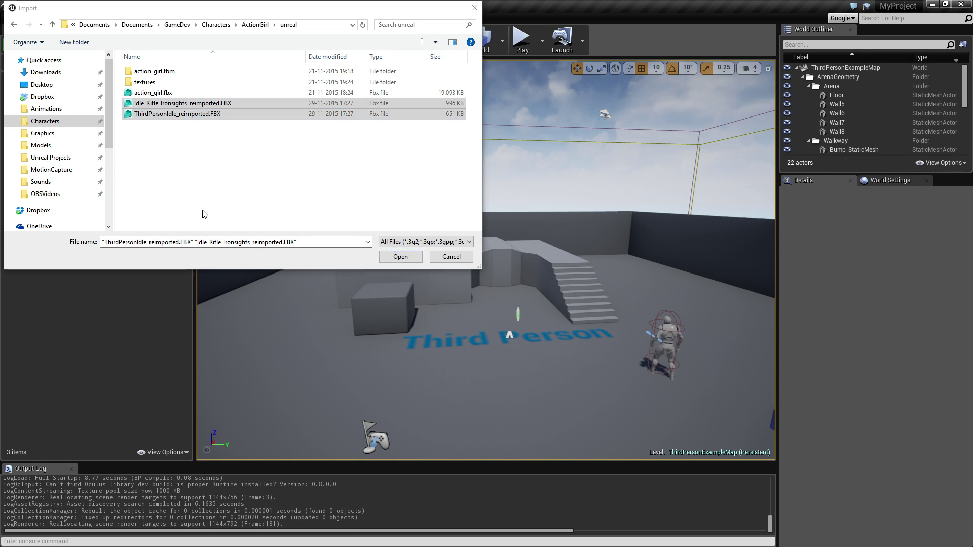
left_click(523, 290)
left_click(278, 204)
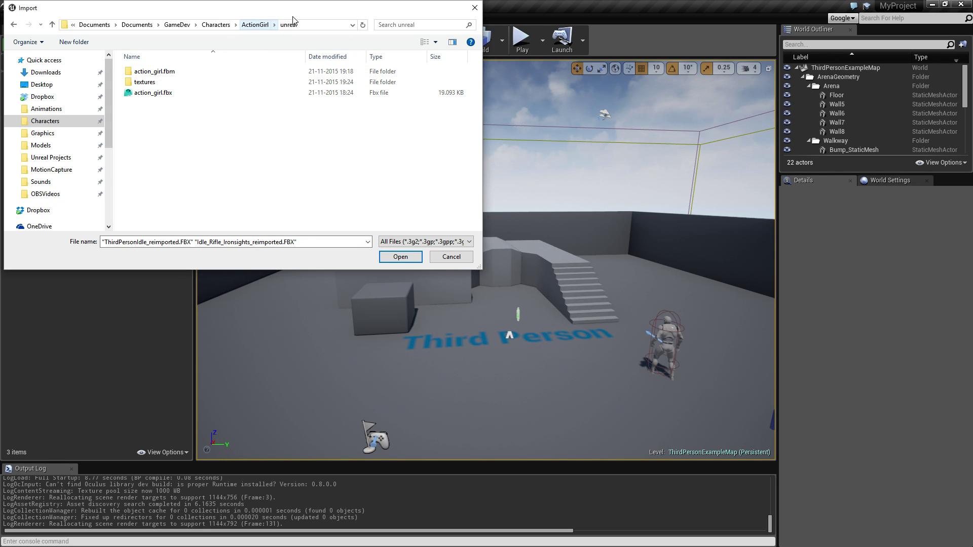
left_click(151, 96)
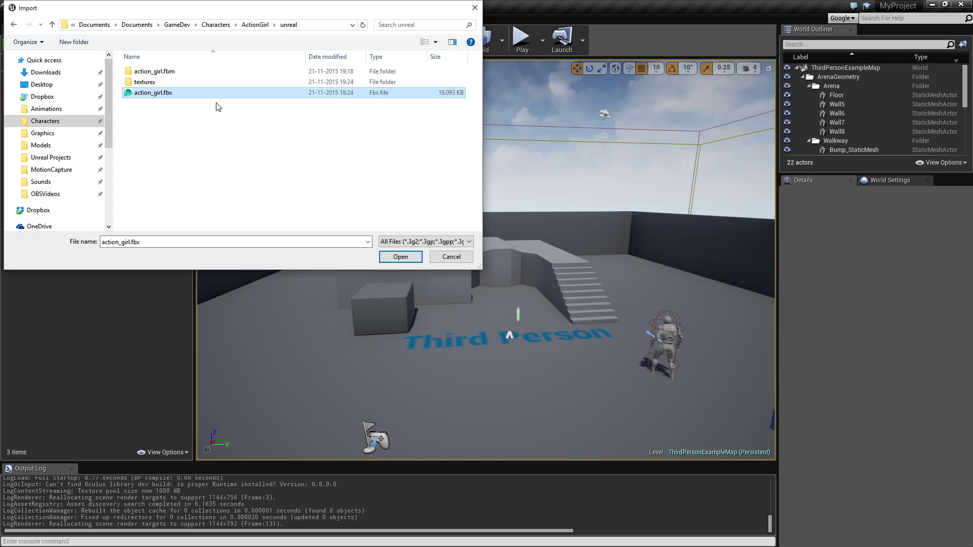
left_click(404, 258)
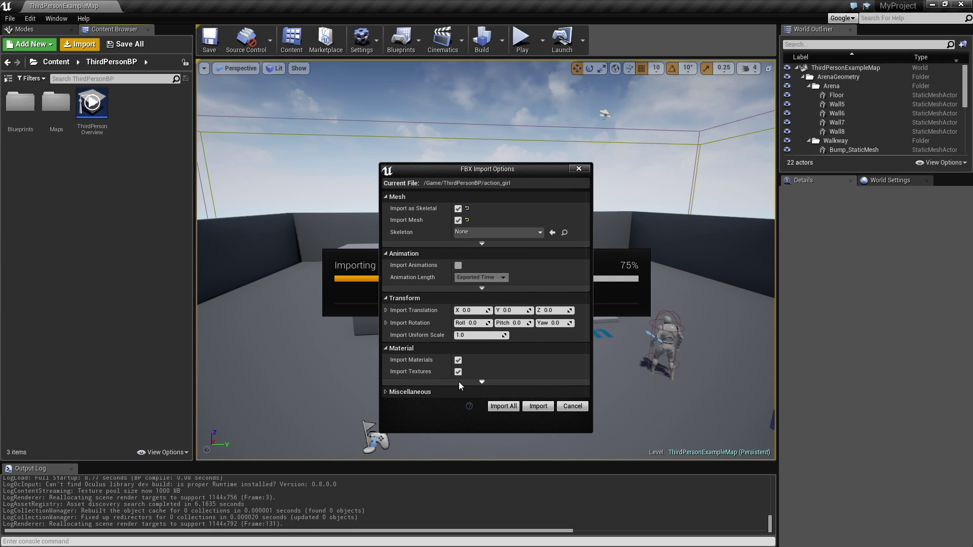
Import action_girl as a skeletal mesh with materials and textures, no skeleton and no animations
left_click(482, 383)
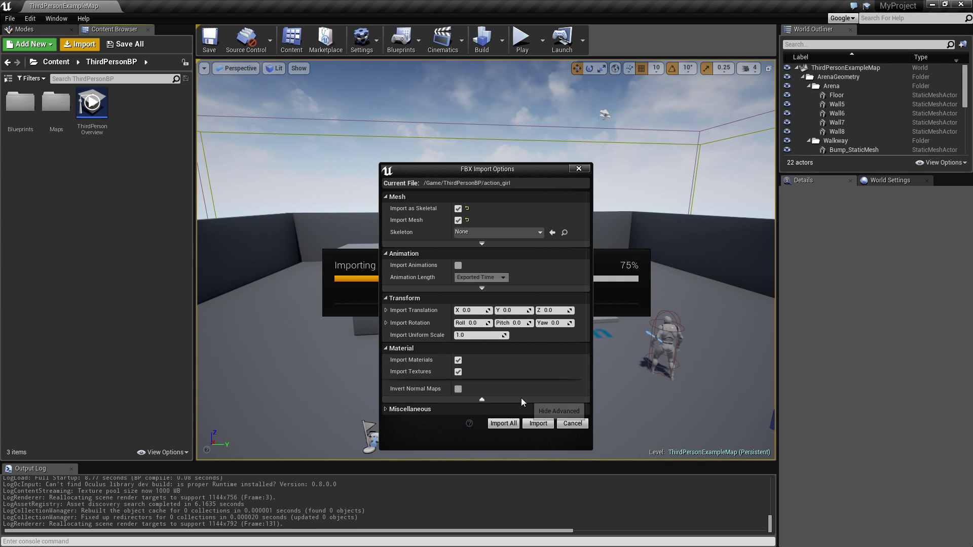
left_click(484, 399)
left_click(538, 407)
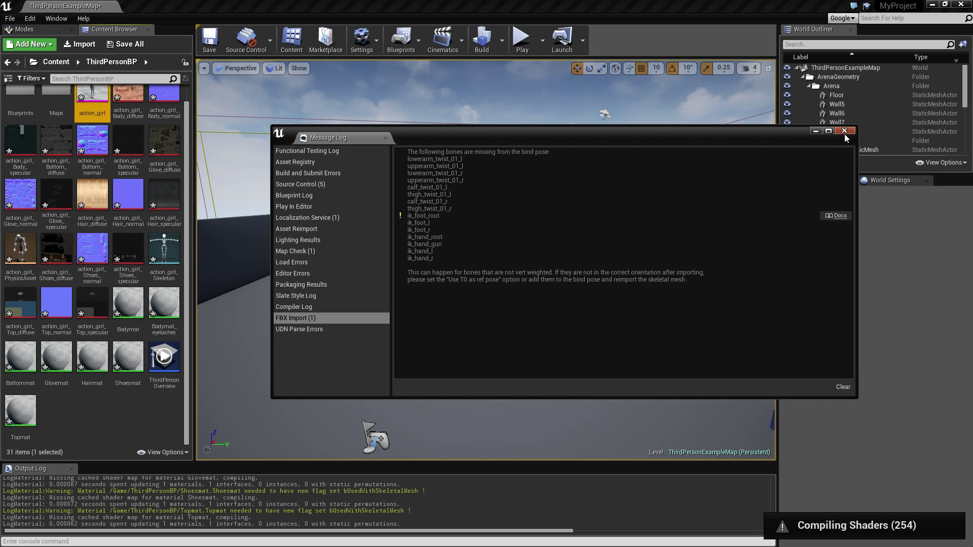
Close the Message Log showing the FBX missing-bind-pose bones warning
left_click(844, 131)
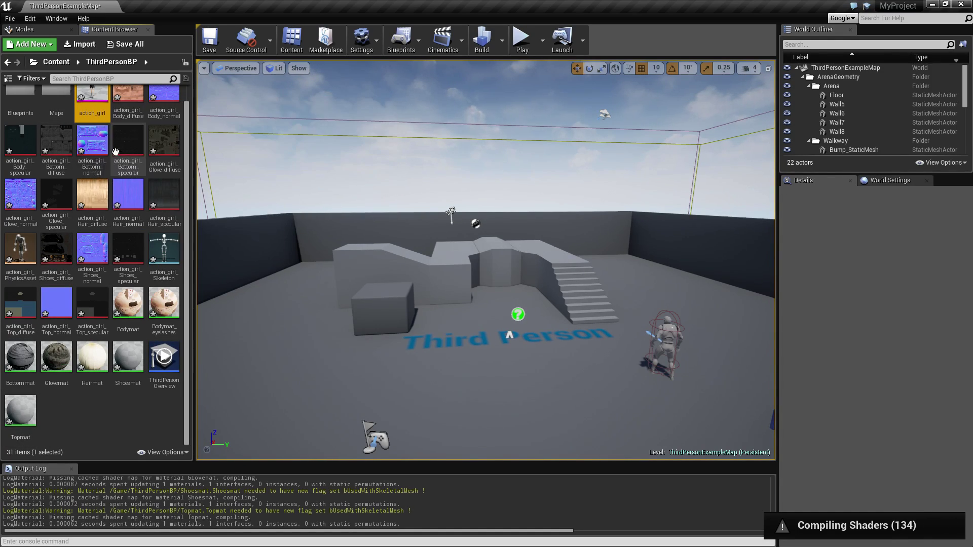
scroll(188, 90, "up", 1)
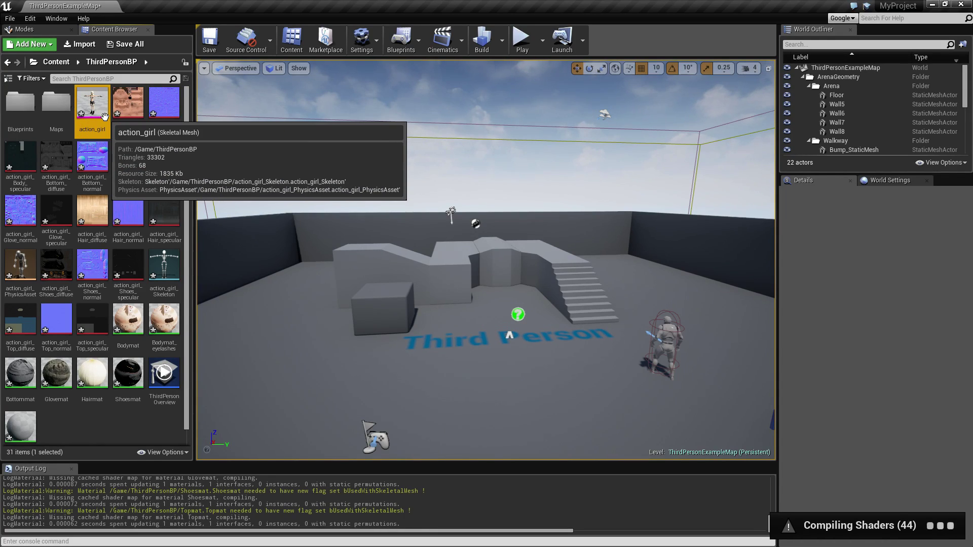
mouse_move(180, 276)
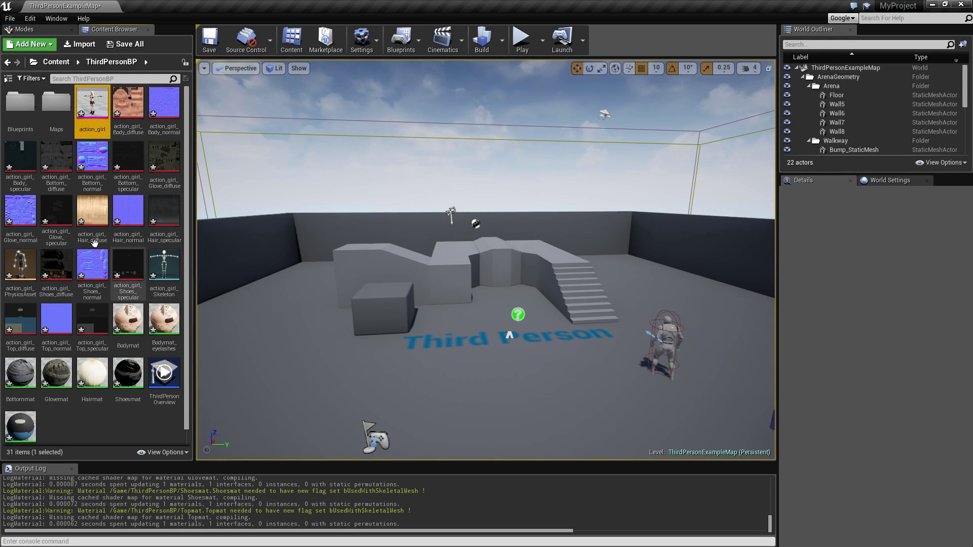
mouse_move(23, 269)
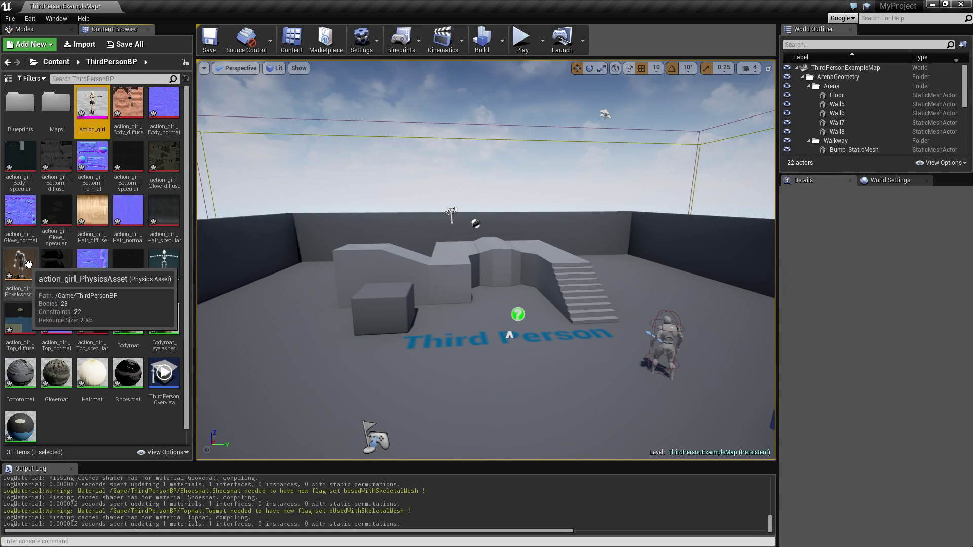
left_click(21, 266)
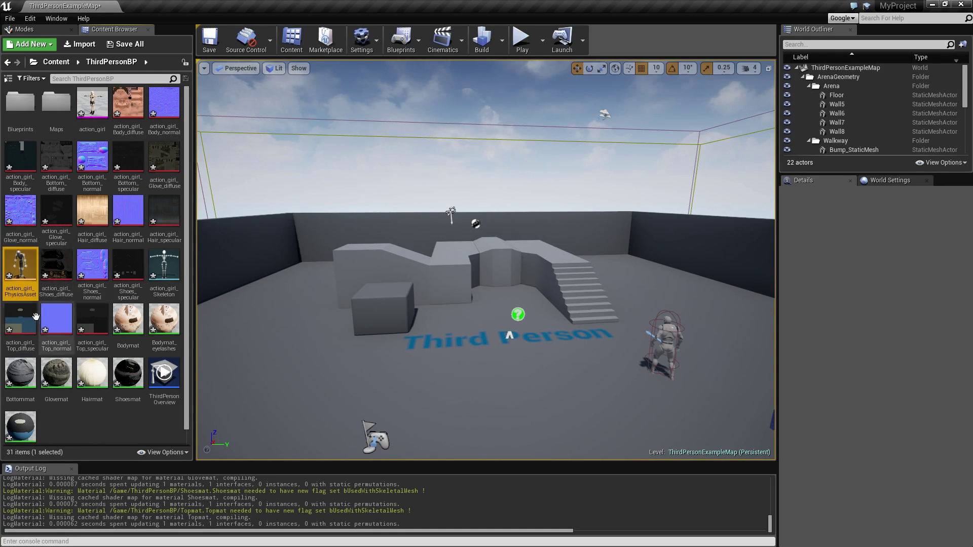
mouse_move(26, 276)
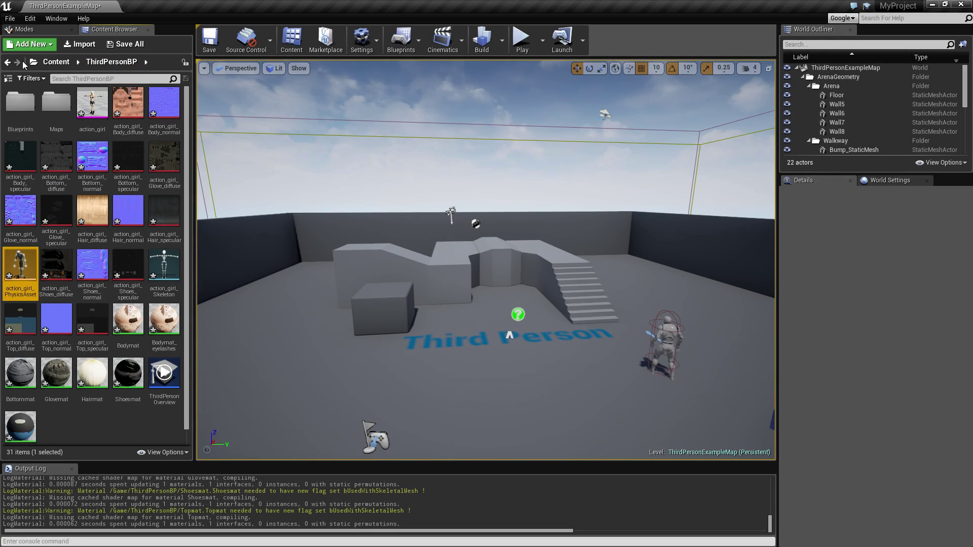
Show and widen the folder tree, open ThirdPersonBP > Blueprints, and select ThirdPersonCharacter
left_click(7, 63)
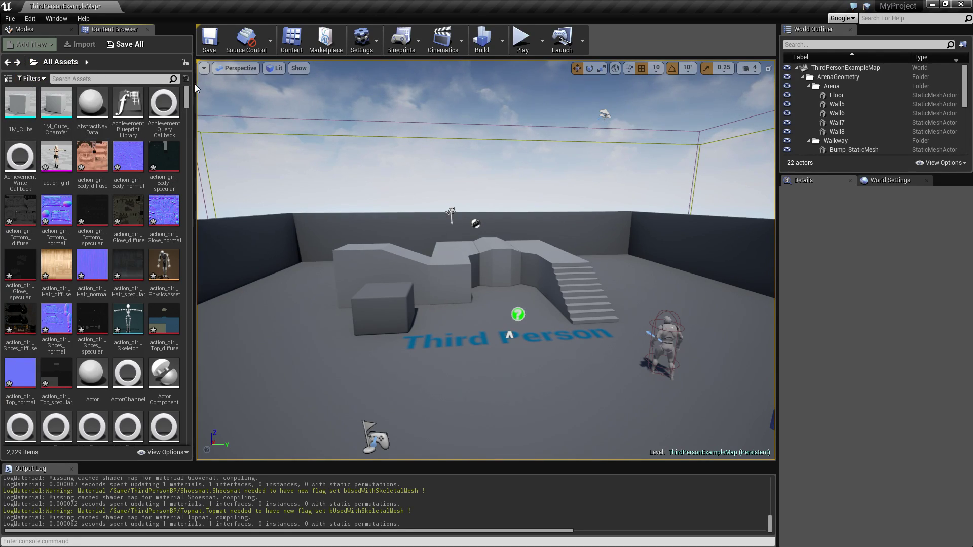
left_click(8, 78)
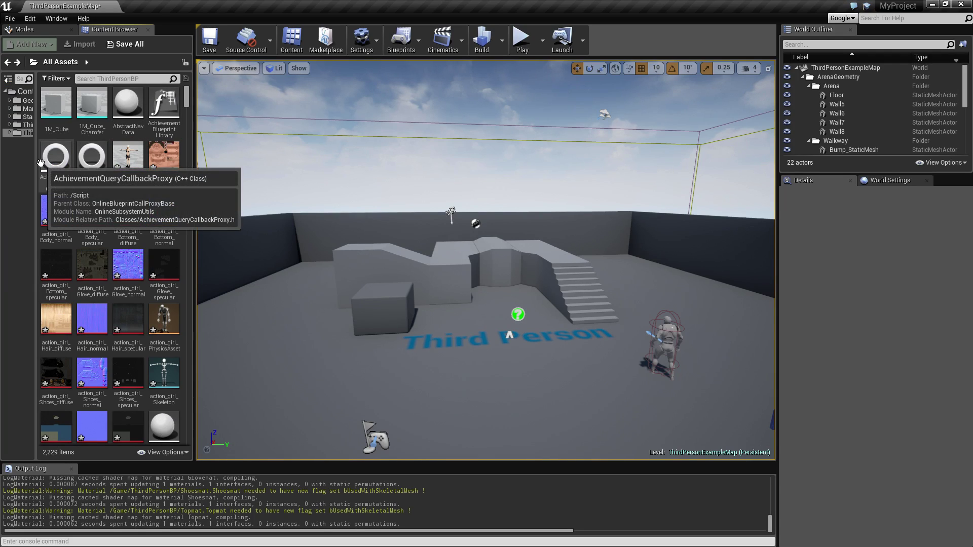
left_click_drag(38, 167, 93, 162)
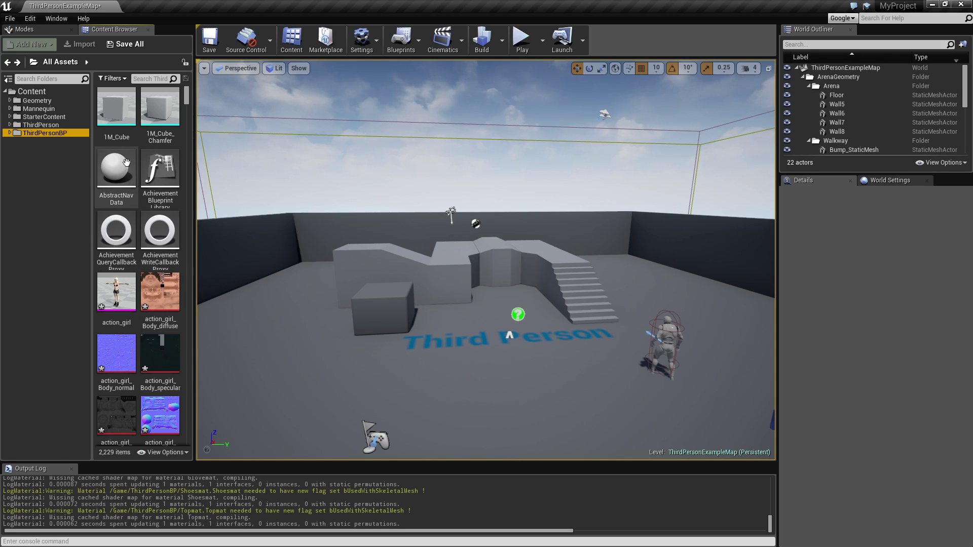
scroll(152, 202, "down", 2)
left_click_drag(186, 101, 10, 133)
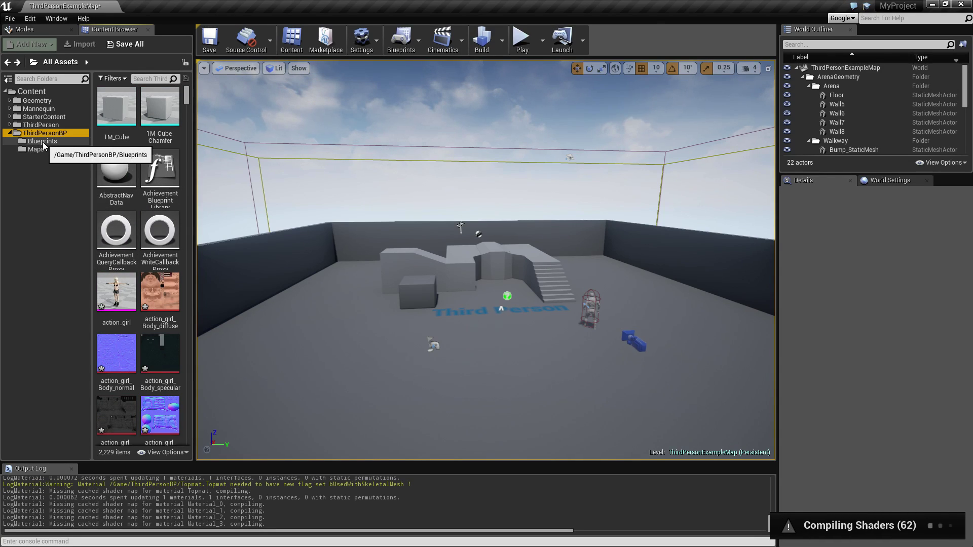
left_click(42, 143)
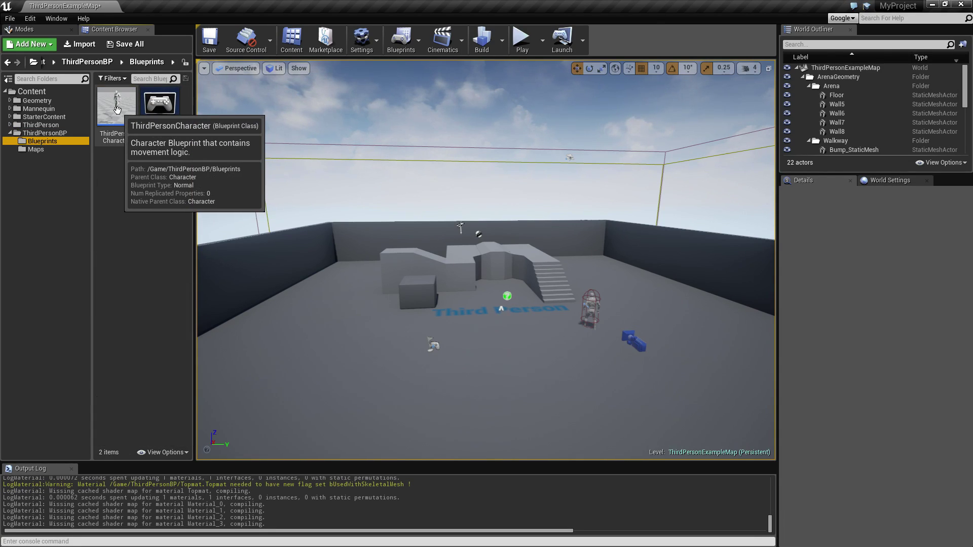
left_click(117, 109)
In the ThirdPersonCharacter blueprint, set the inherited Mesh component's skeletal mesh to action_girl
double_click(117, 110)
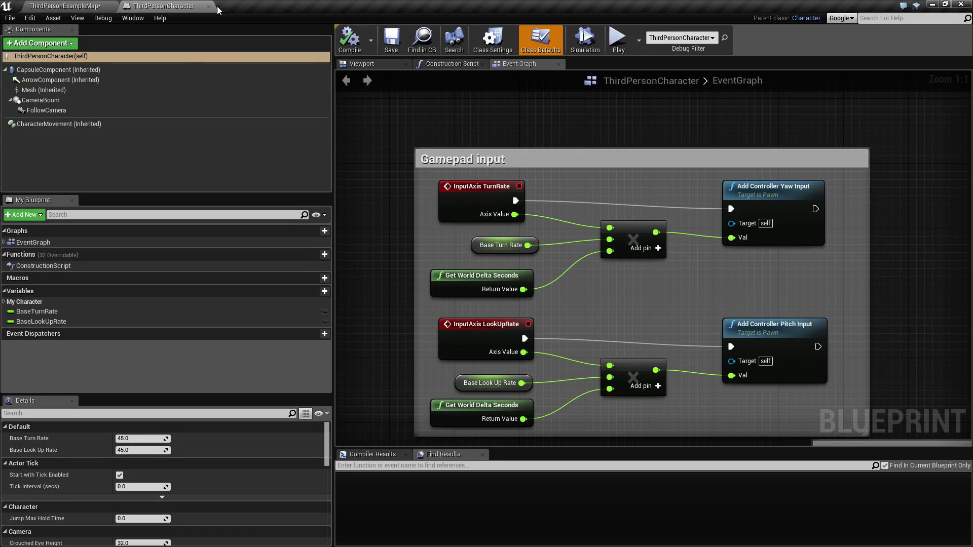
left_click(65, 6)
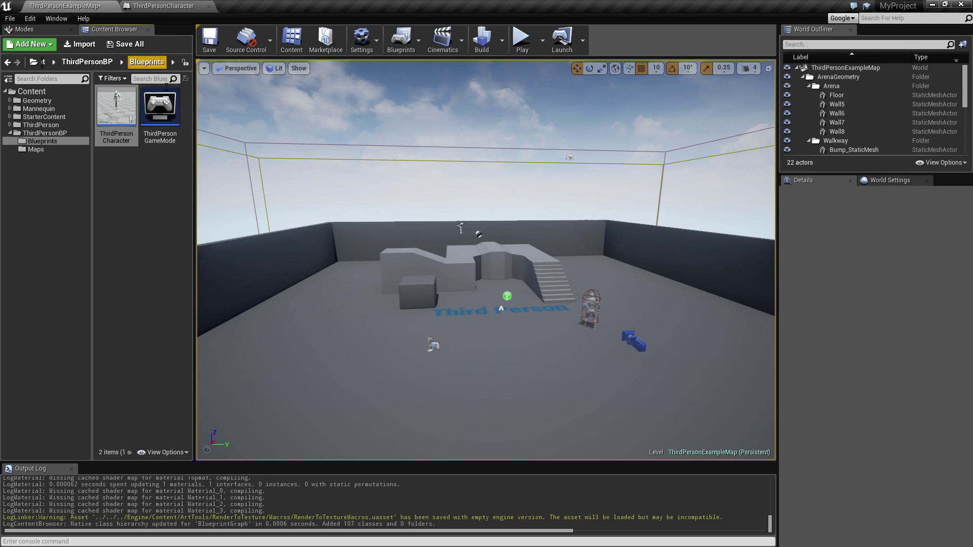
left_click(163, 6)
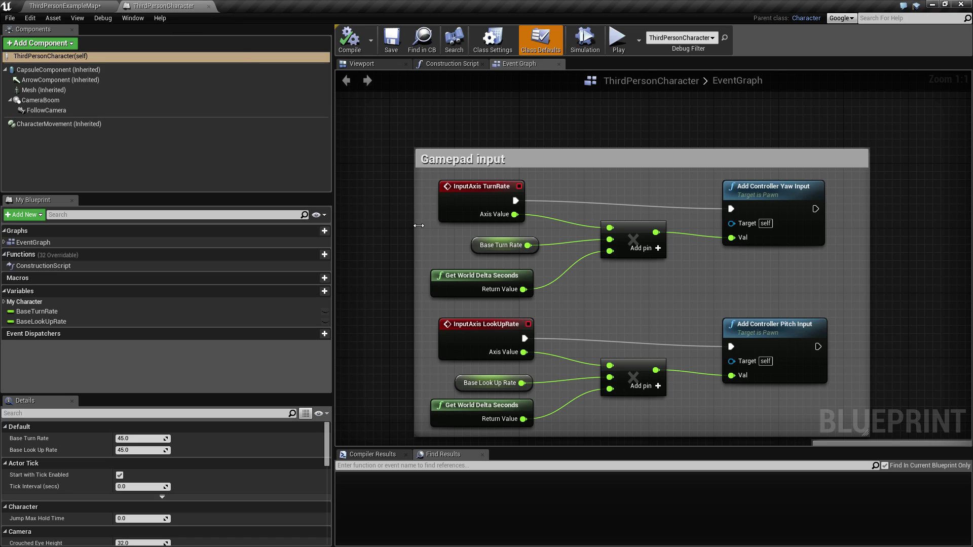
left_click(50, 93)
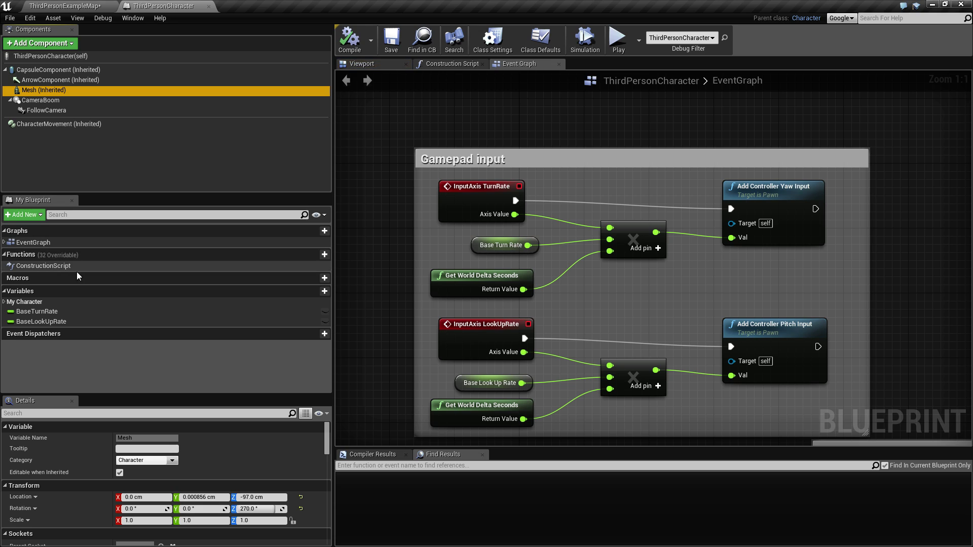
left_click_drag(330, 440, 329, 451)
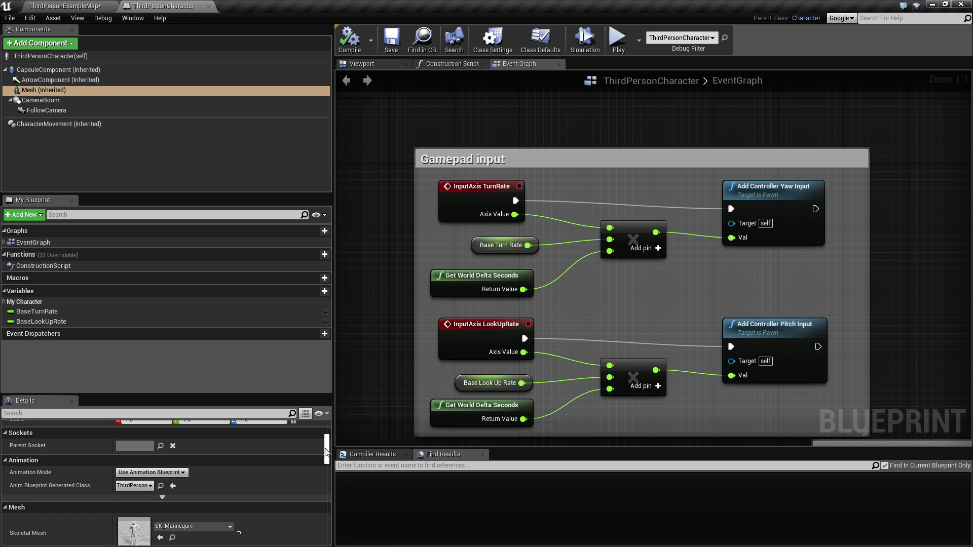
scroll(326, 451, "down", 1)
left_click(224, 509)
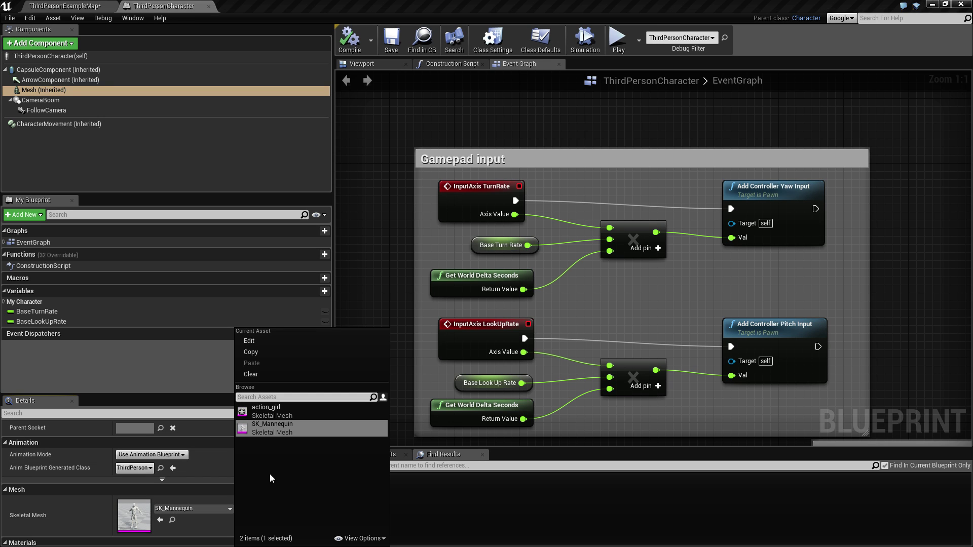
left_click(292, 410)
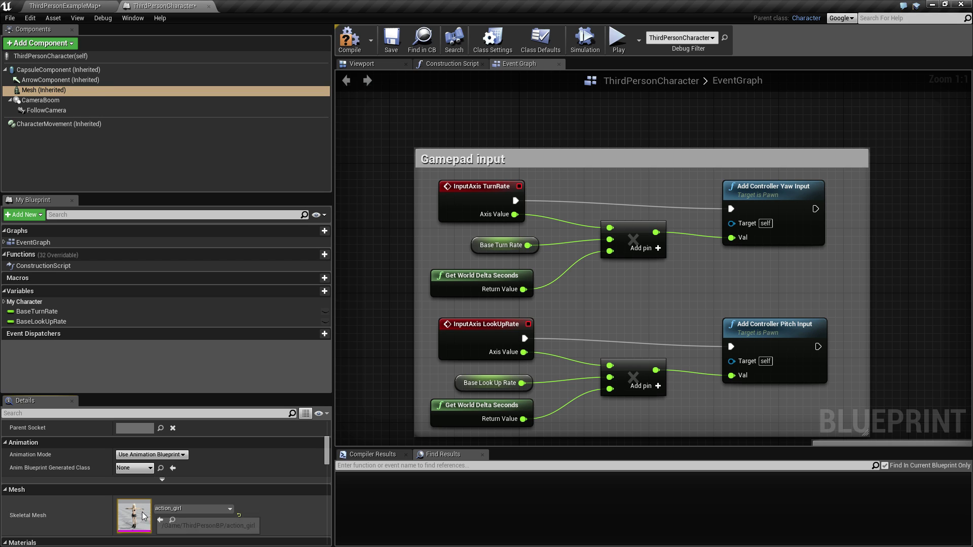
Set the animation blueprint to ThirdPerson_AnimBP, compile and save ThirdPersonCharacter, and return to the level
left_click(129, 469)
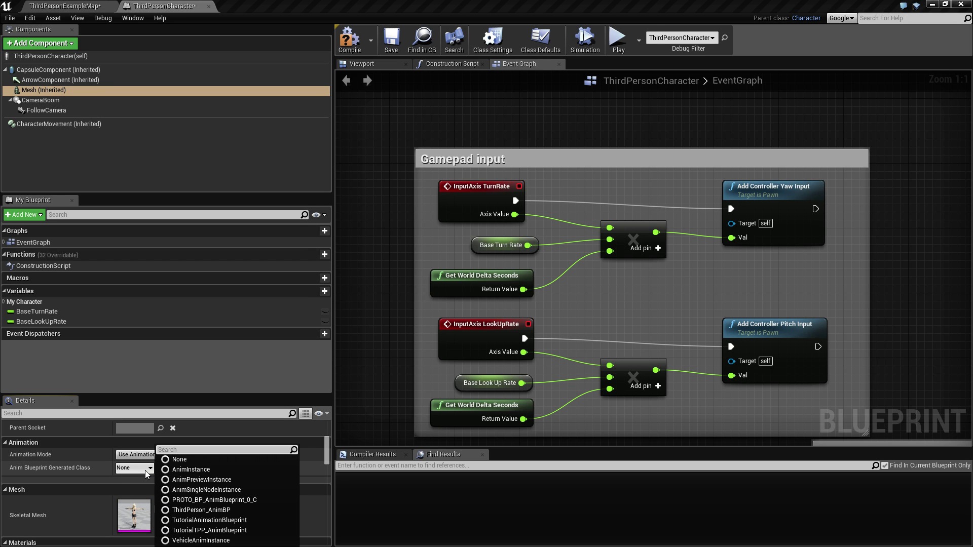
left_click(237, 510)
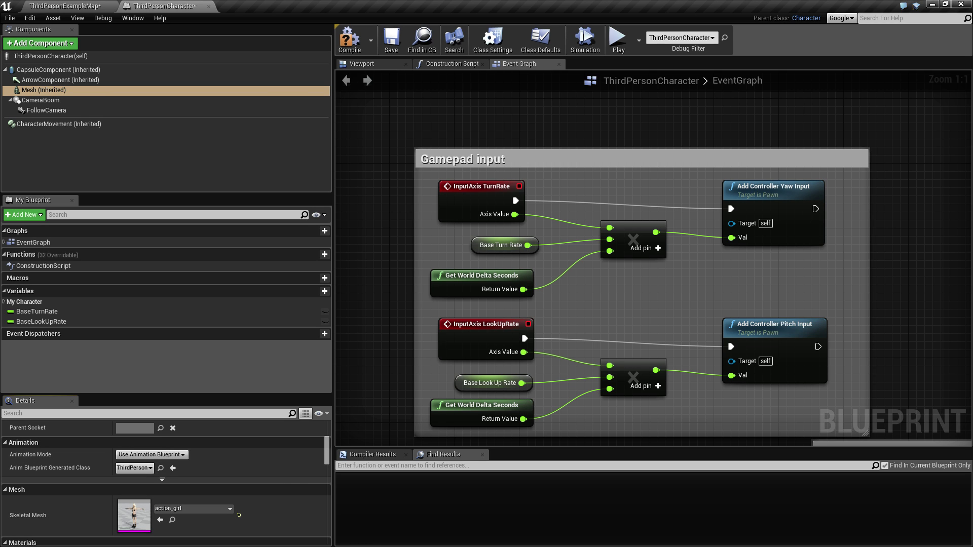
left_click(350, 41)
left_click(393, 46)
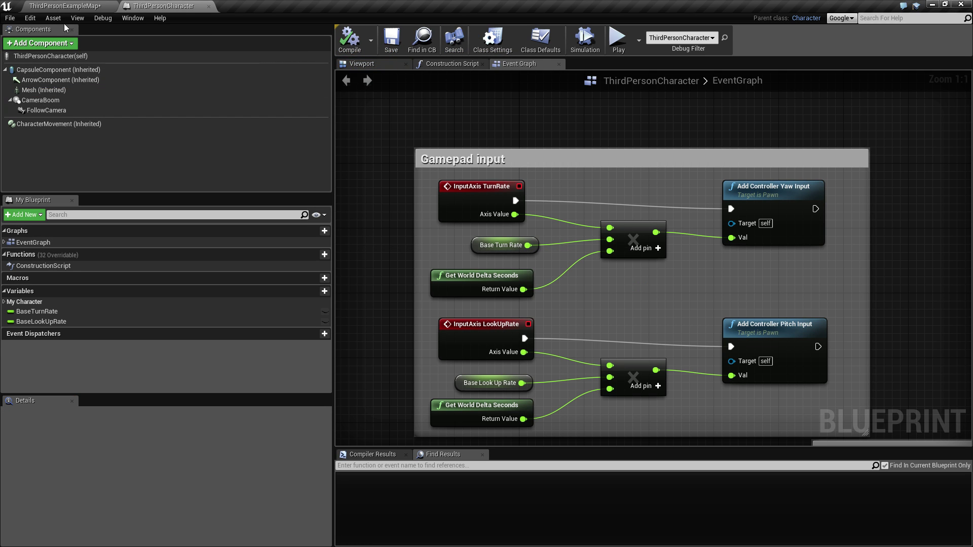
left_click(65, 6)
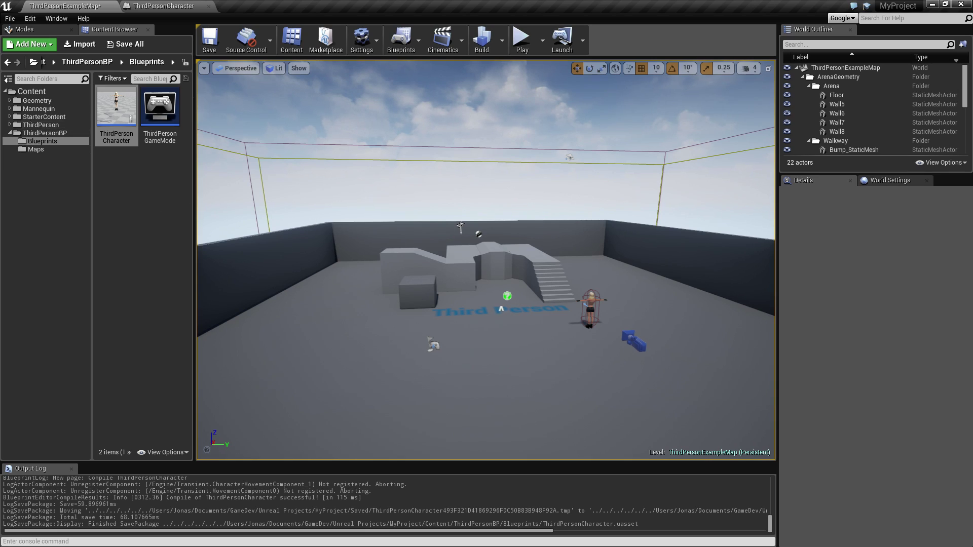
Expand Mannequin's folders and select ThirdPerson_AnimBP in the Animations folder
left_click(9, 130)
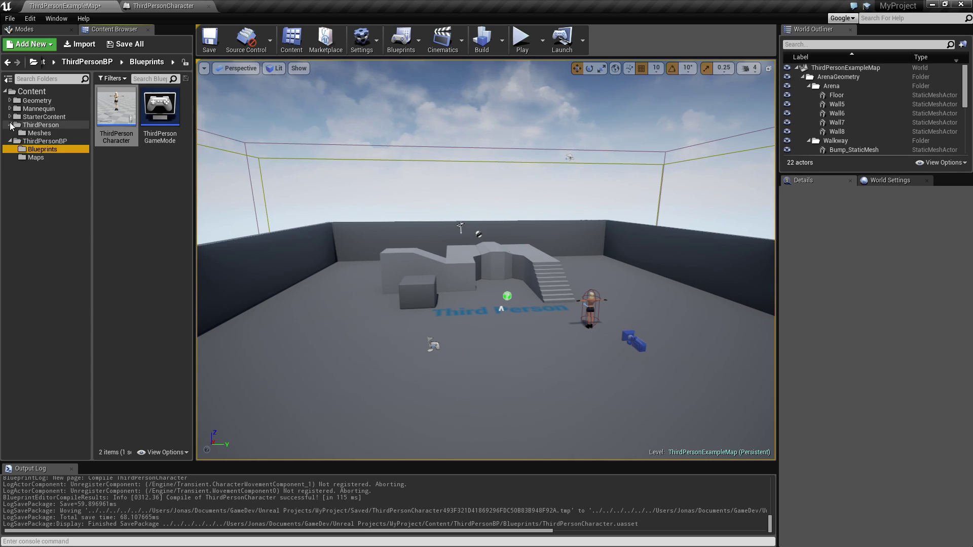
left_click(8, 112)
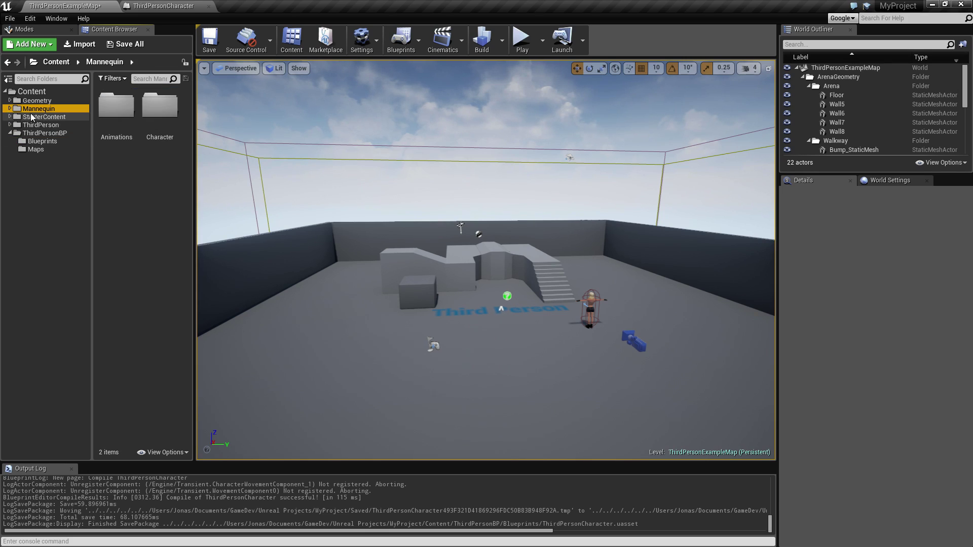
left_click(11, 109)
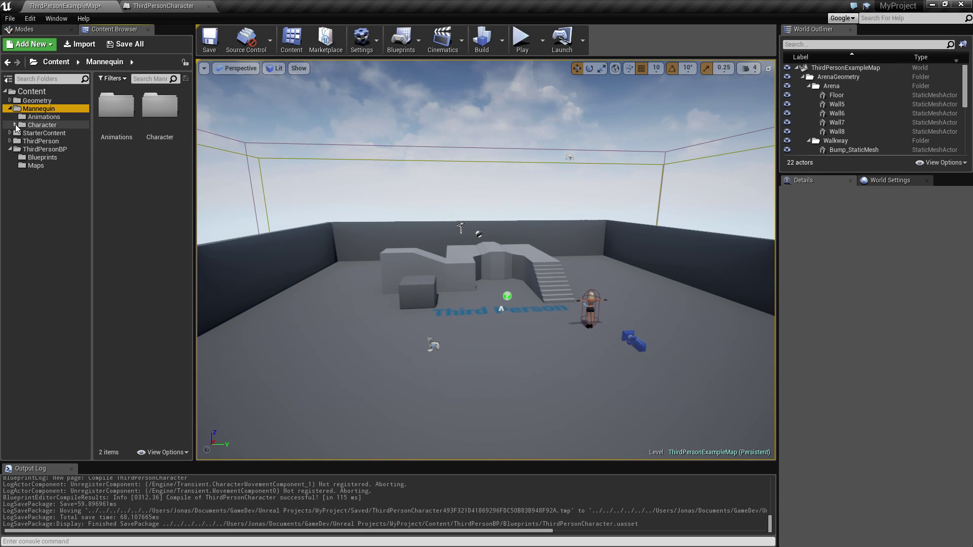
left_click(15, 125)
left_click(41, 141)
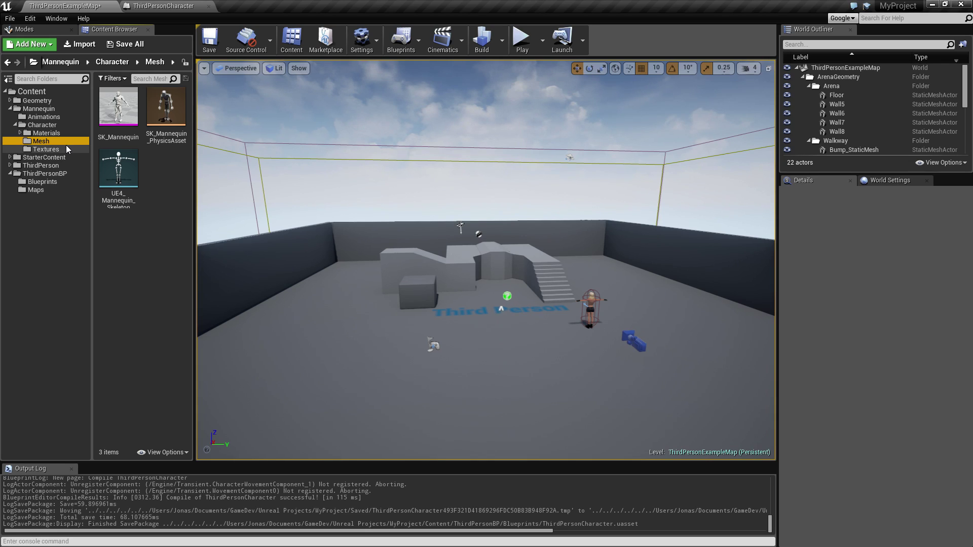
left_click(41, 117)
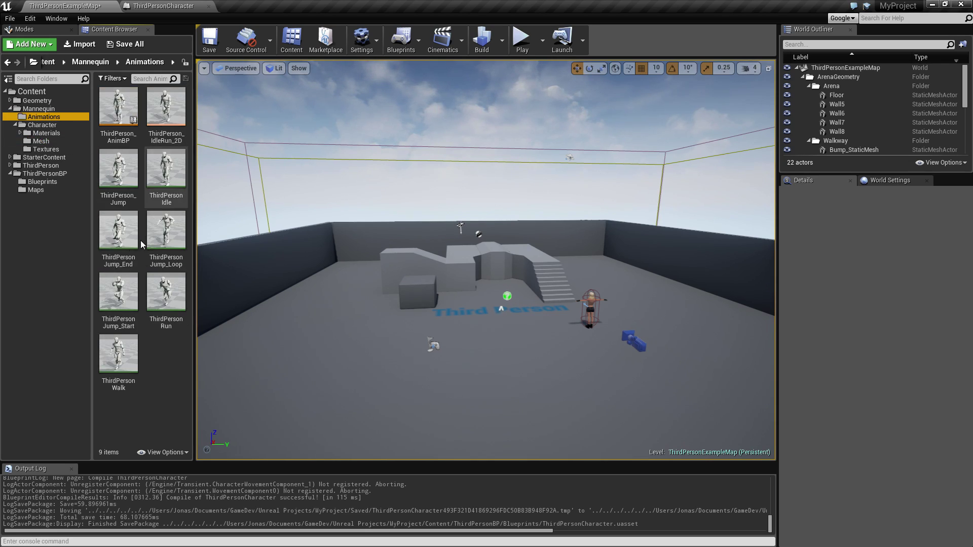
left_click(136, 107)
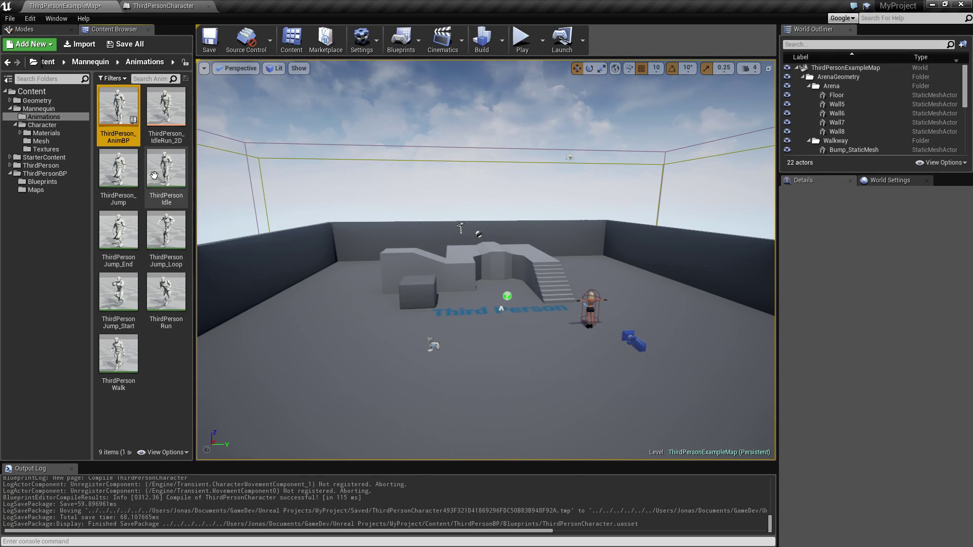
Try duplicating and retargeting ThirdPerson_AnimBP, cancel the skeleton dialog, and open Mannequin's Character Mesh folder
mouse_move(107, 99)
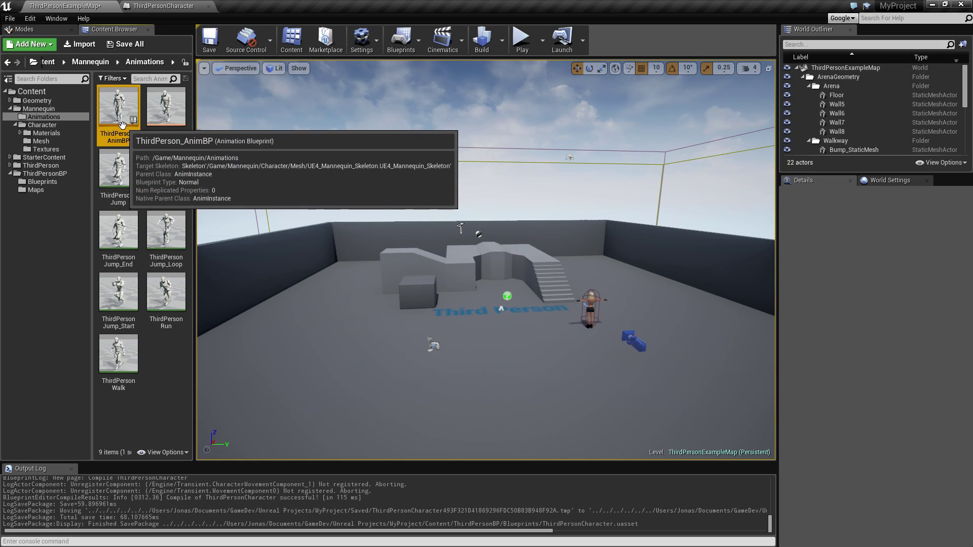
right_click(127, 114)
mouse_move(196, 148)
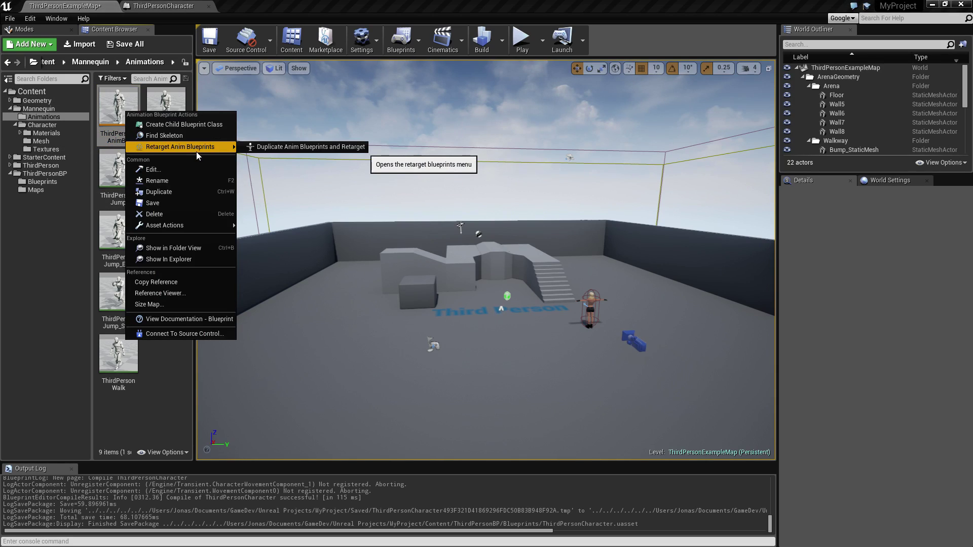
left_click(290, 148)
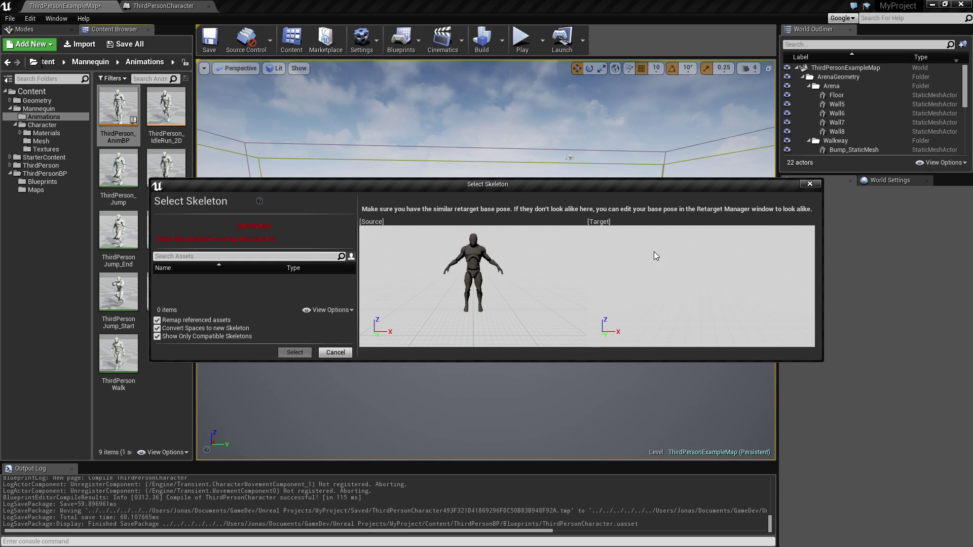
left_click(334, 353)
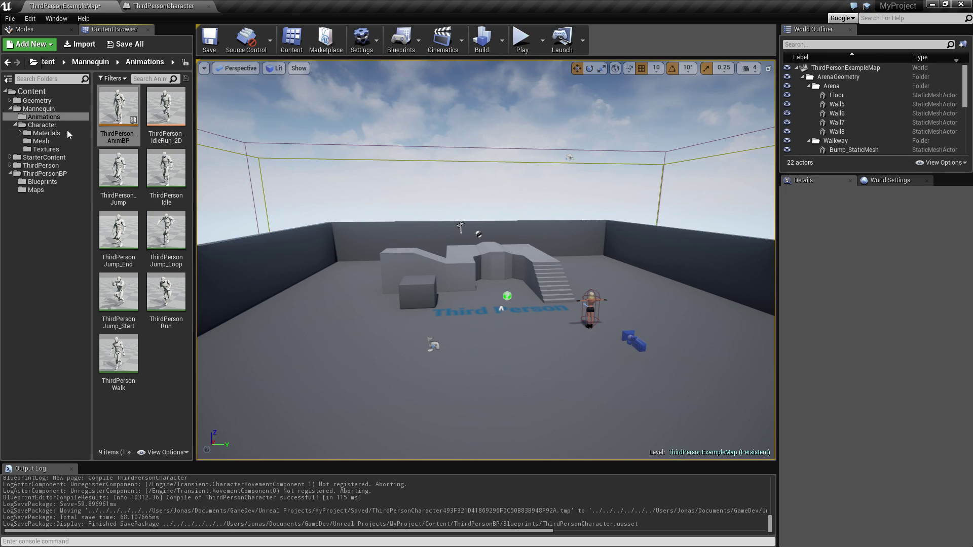
left_click(42, 142)
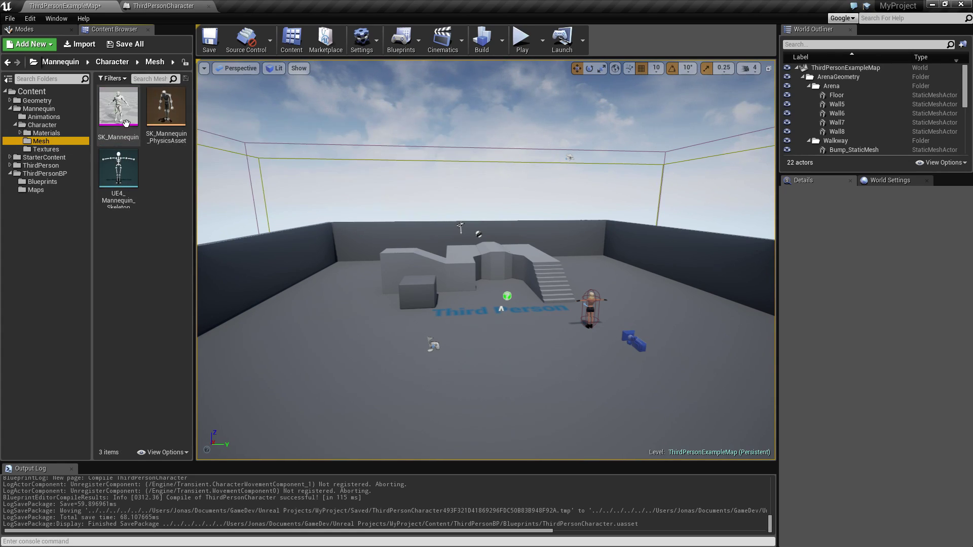
Open SK_Mannequin's skeleton and bring up its Retarget Manager
double_click(119, 109)
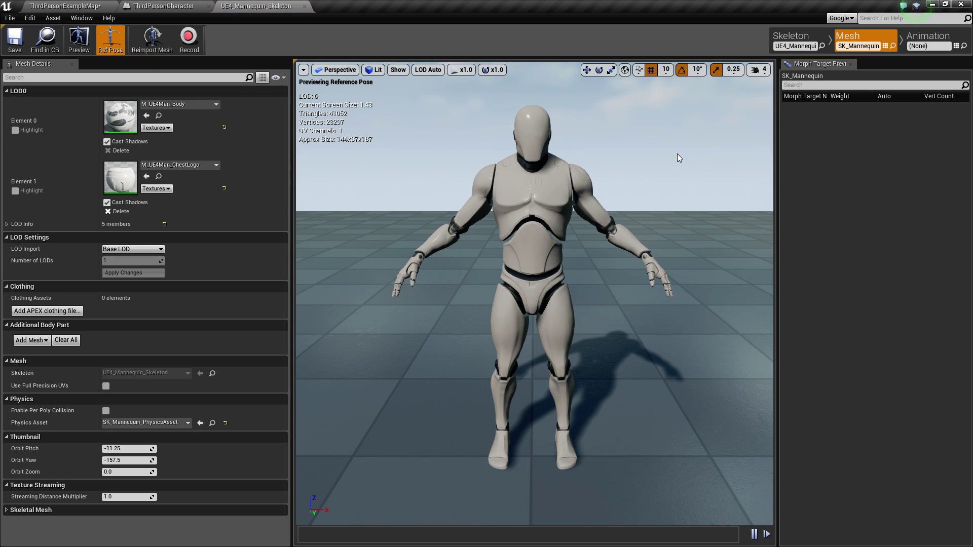
left_click(797, 44)
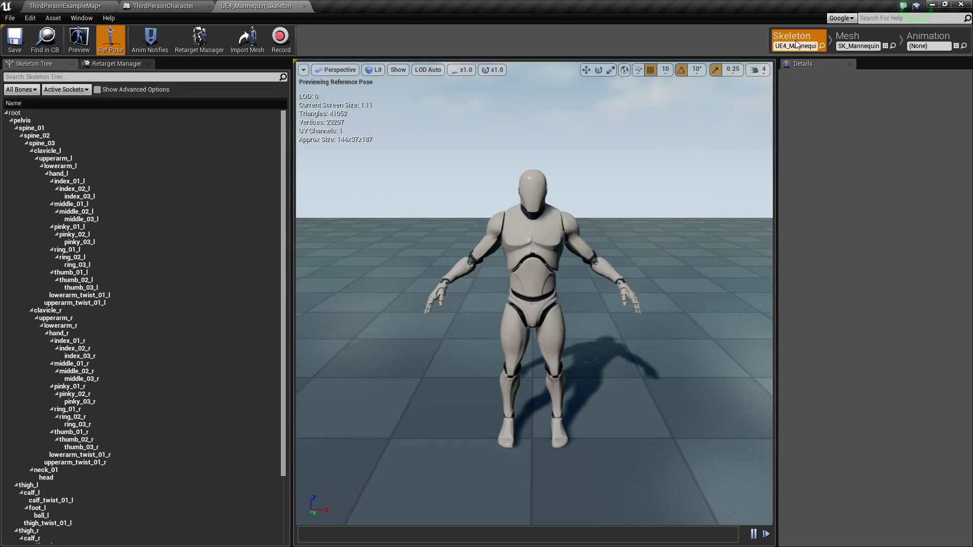
left_click(103, 65)
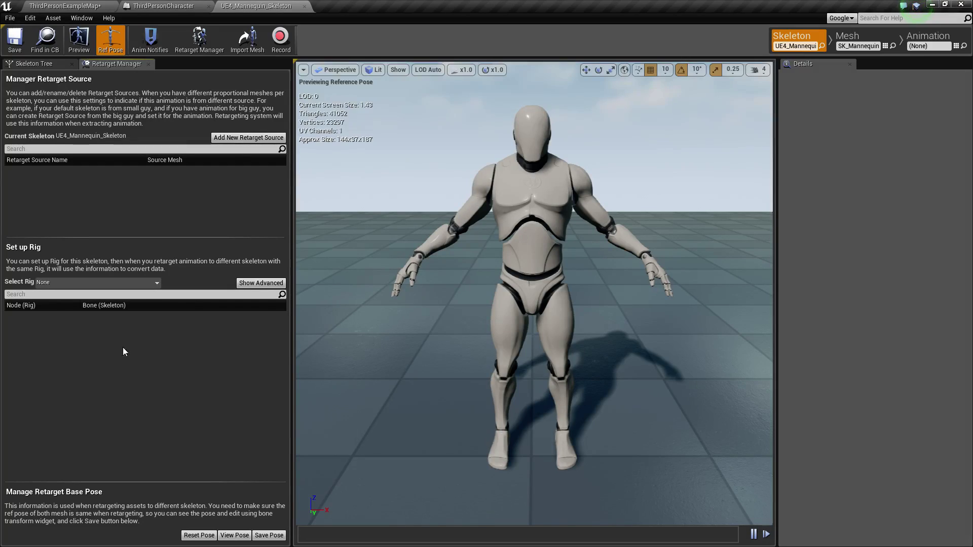
Add SK_Mannequin as a retarget source, assign the Humanoid rig, and view the base pose
left_click(238, 139)
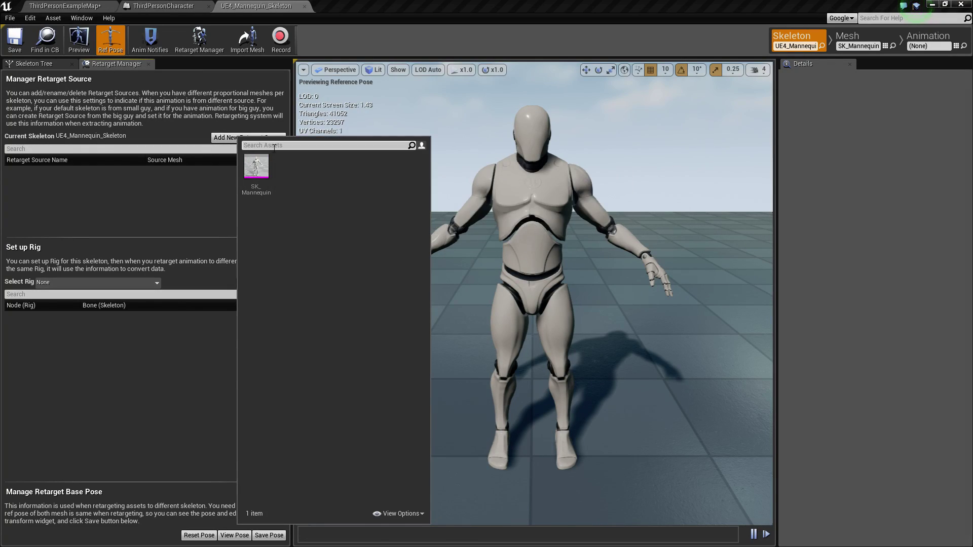
left_click(256, 166)
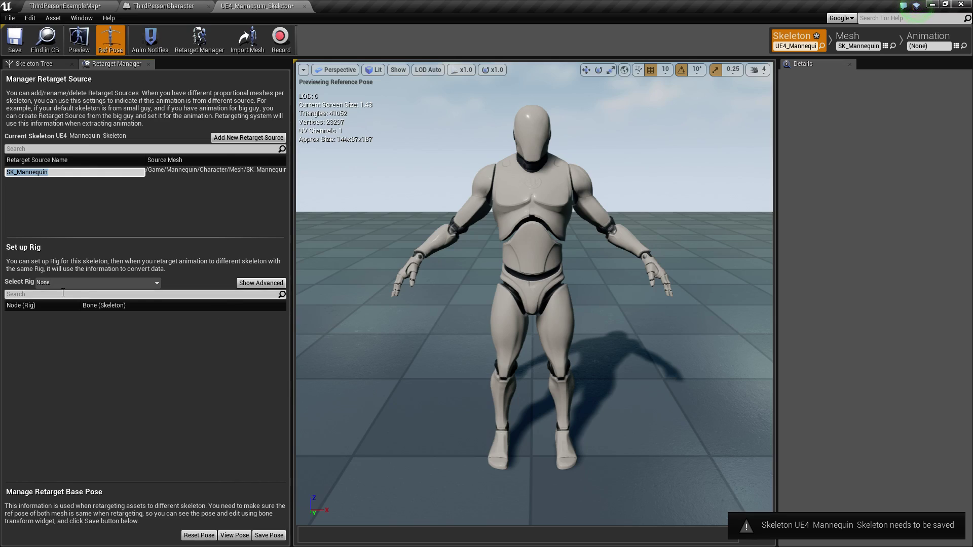
left_click(83, 279)
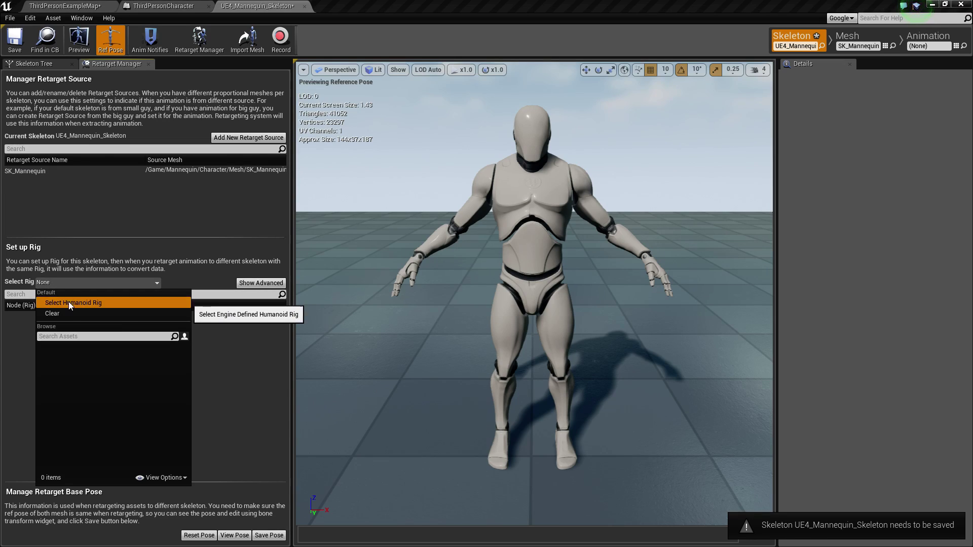
left_click(68, 302)
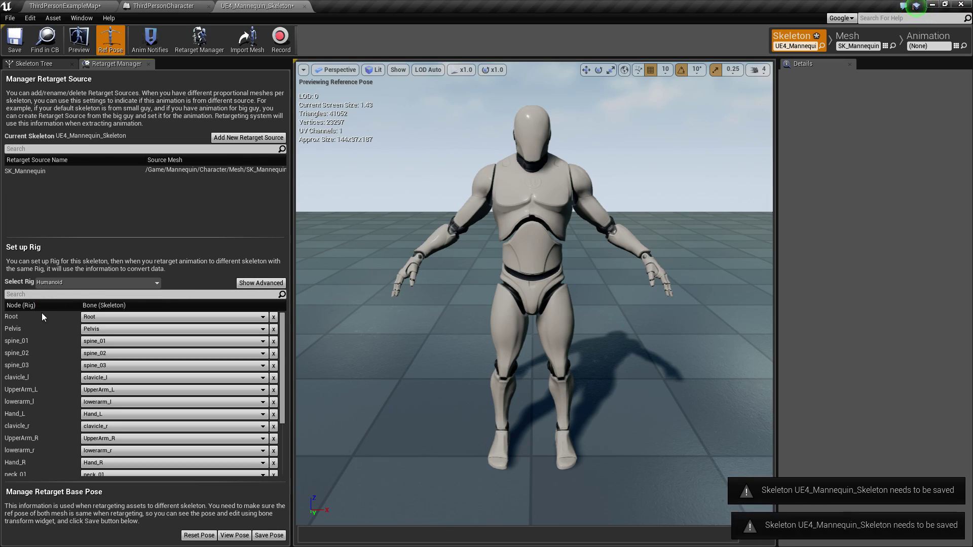
left_click(231, 536)
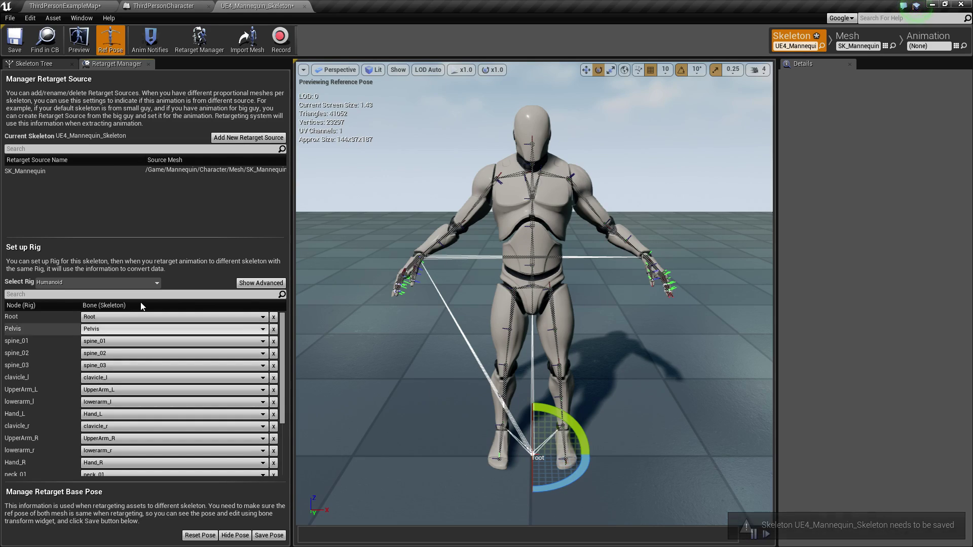
Raise the upperarm_l and upperarm_r bones to horizontal, using 5° rotation snapping
left_click(33, 65)
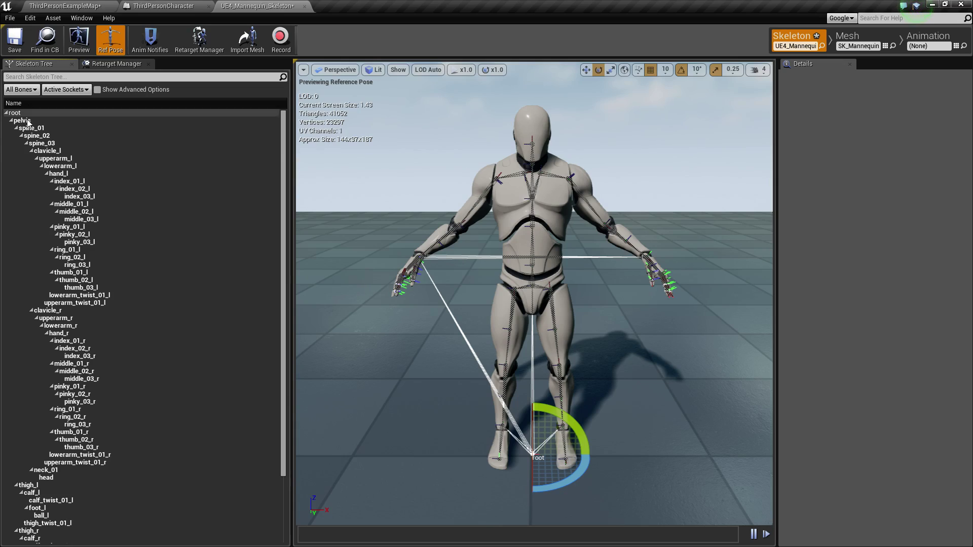
left_click(65, 159)
left_click_drag(620, 179, 808, 10)
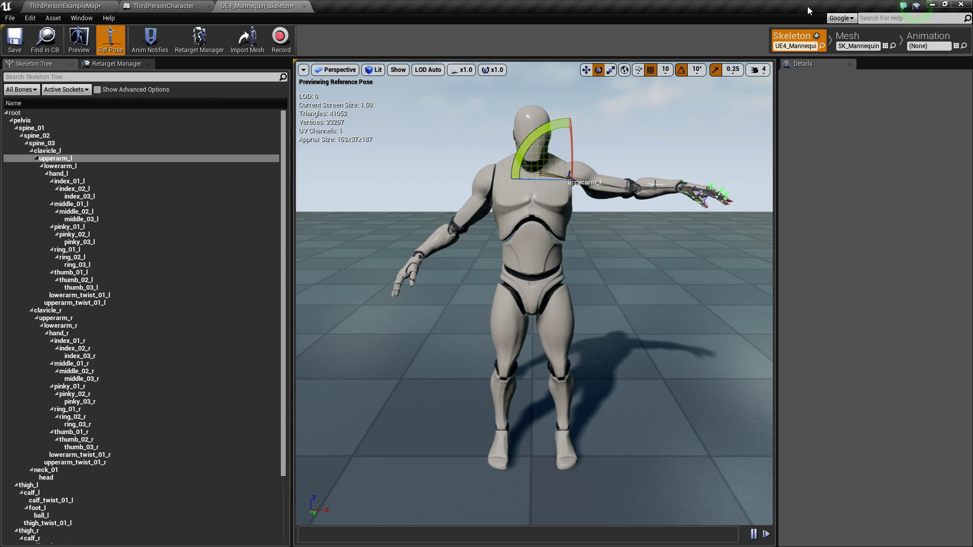
left_click(698, 71)
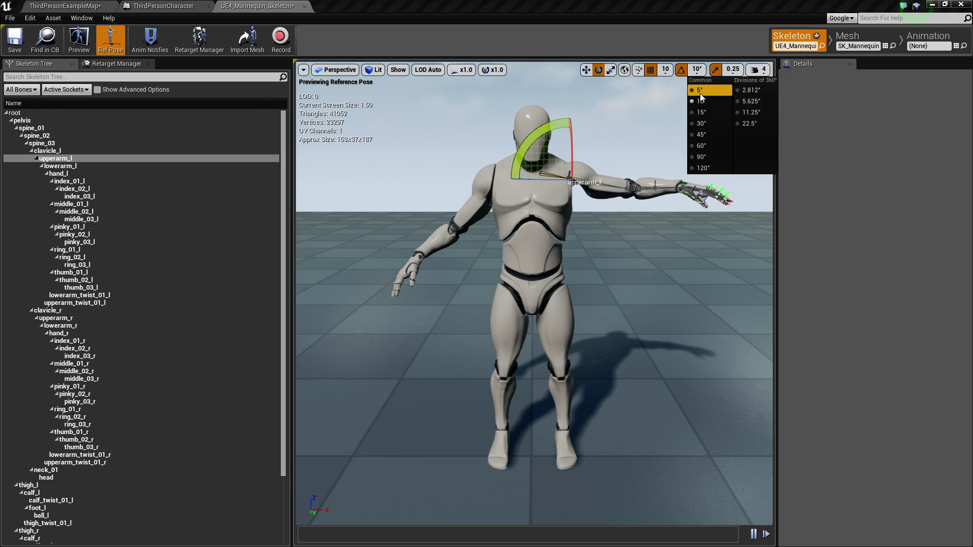
left_click(701, 92)
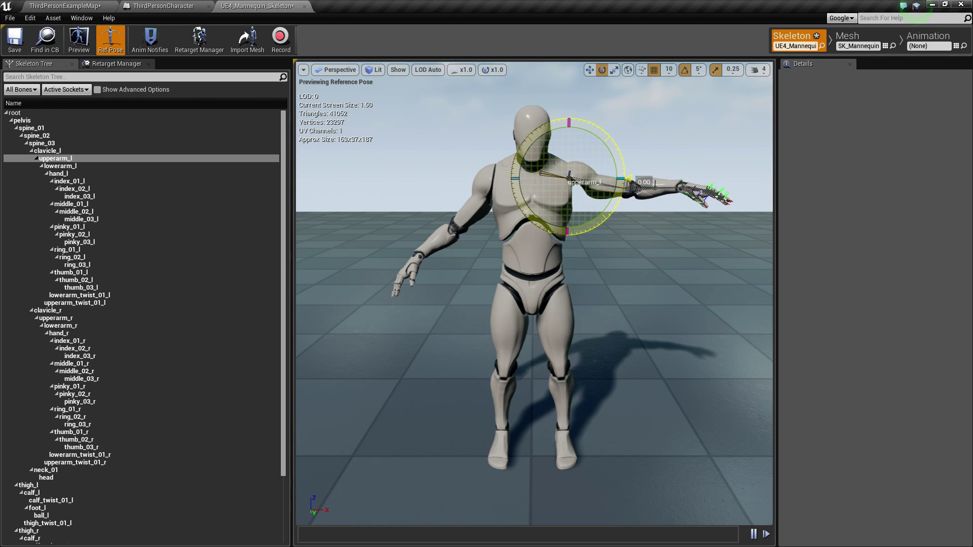
left_click_drag(628, 178, 626, 169)
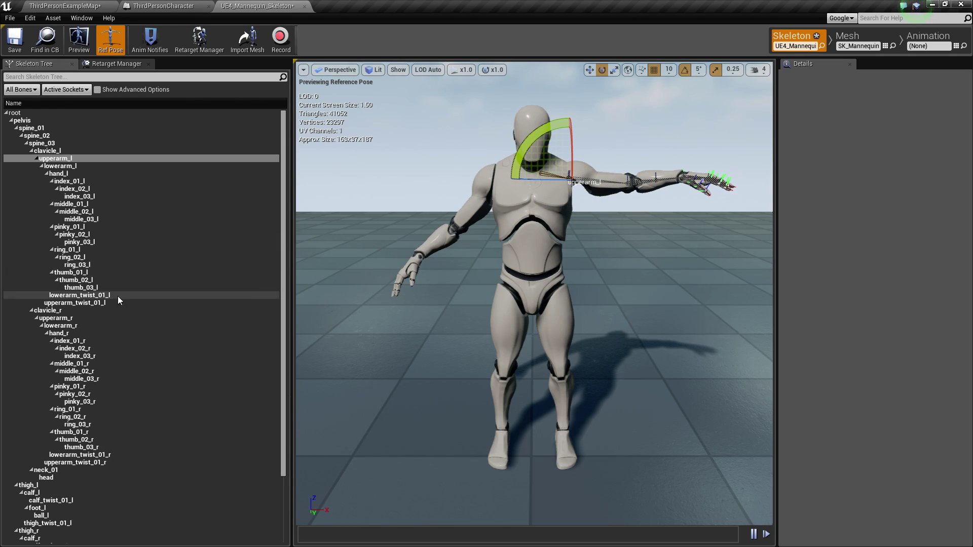
left_click(62, 319)
mouse_move(527, 133)
left_mouse_down()
mouse_move(552, 213)
mouse_move(529, 138)
left_mouse_up()
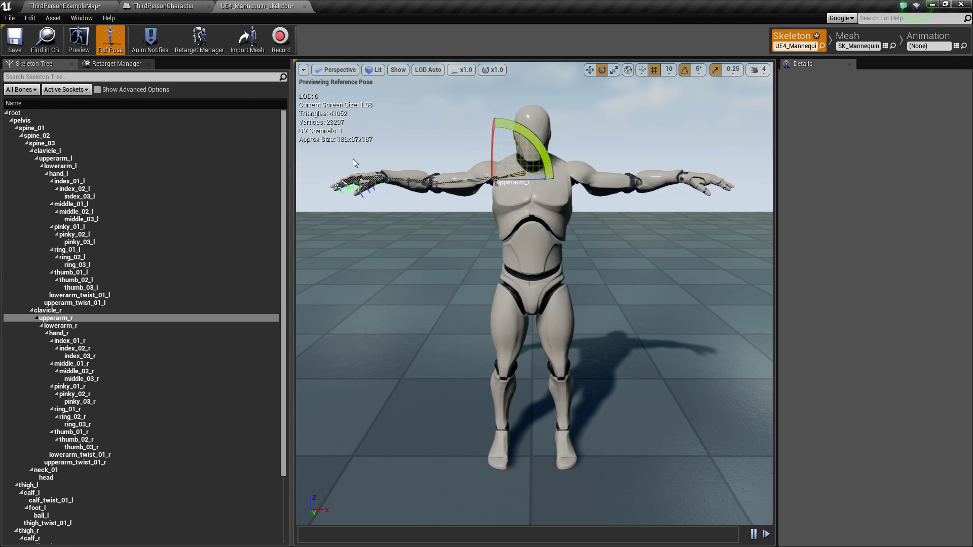
Rotate the thigh_l and thigh_r bones so both legs hang straight
scroll(116, 481, "down", 3)
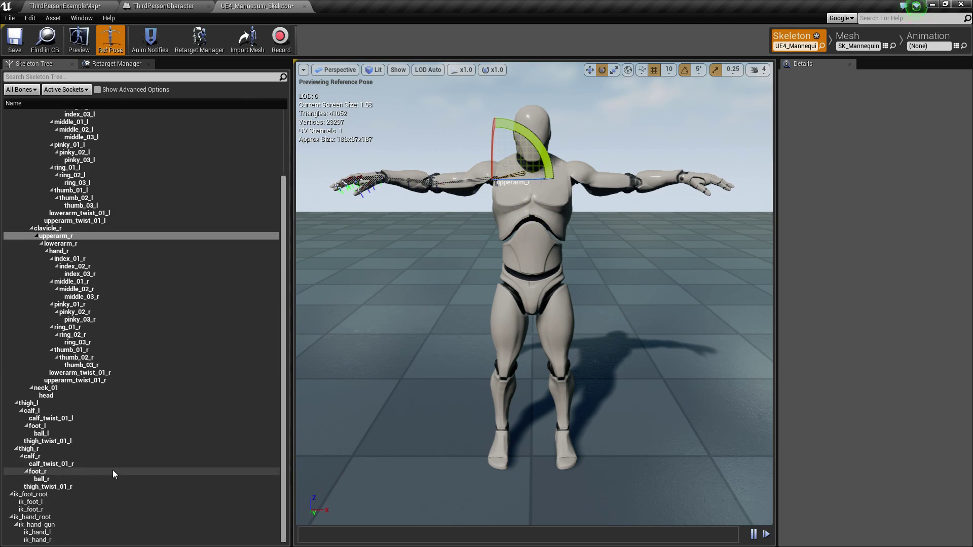
left_click(32, 405)
left_click_drag(510, 257, 510, 256)
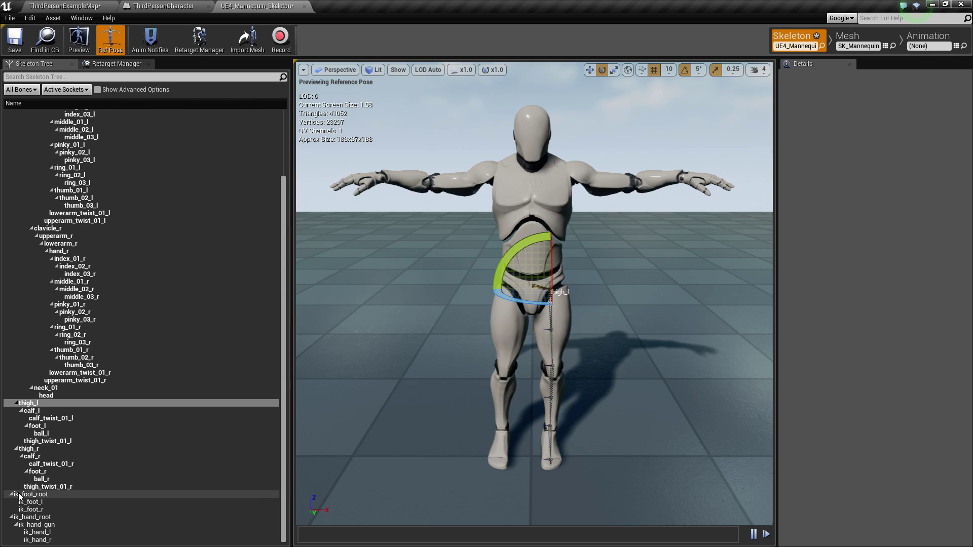
left_click(28, 449)
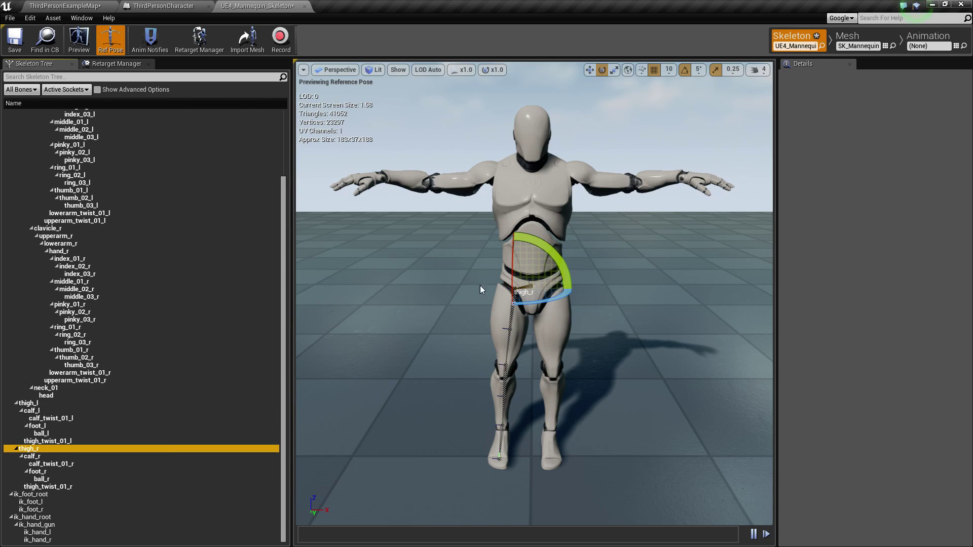
left_click_drag(565, 267, 561, 260)
Straighten the lowerarm_l and lowerarm_r forearms and save the mannequin skeleton
right_click_drag(409, 191, 454, 310)
left_click(451, 296)
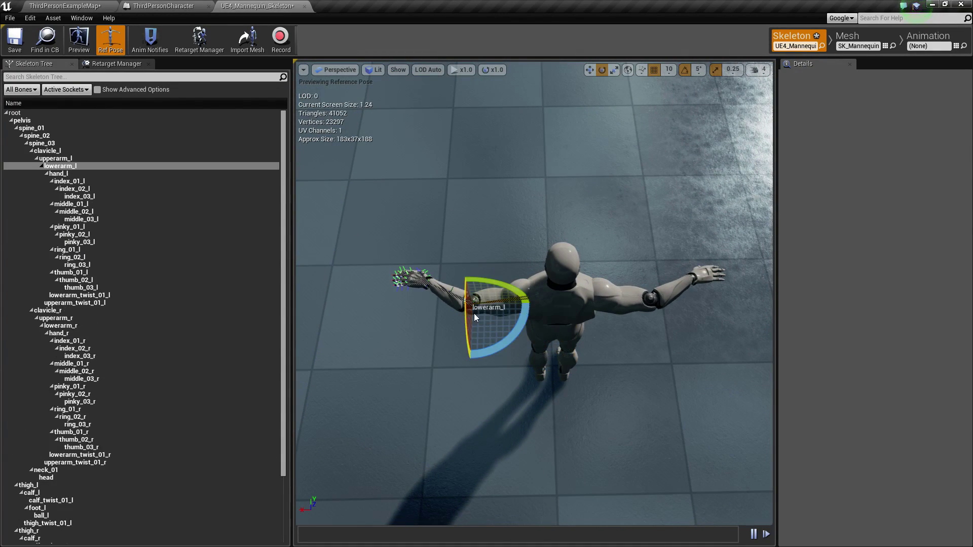
left_click_drag(487, 352, 466, 363)
left_click(673, 290)
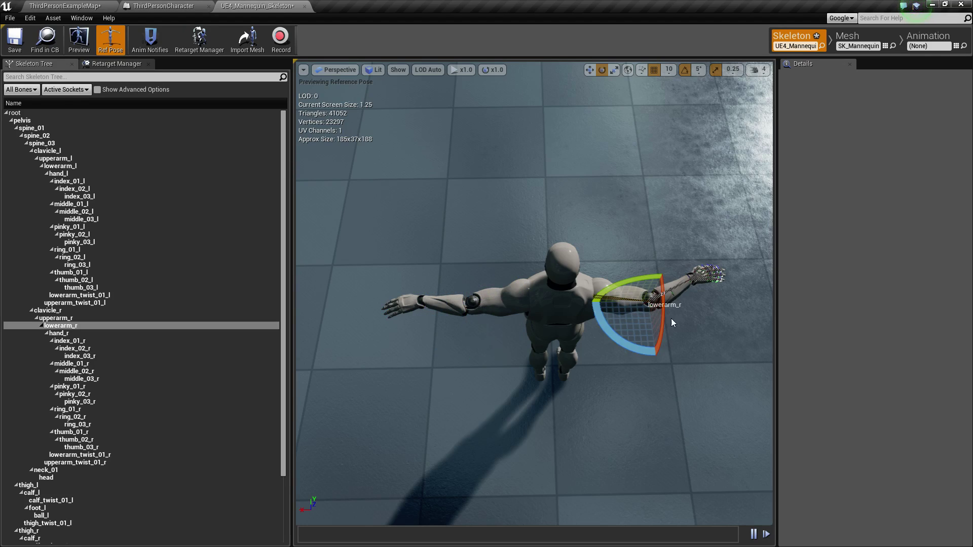
left_click_drag(638, 344, 623, 360)
left_click(14, 48)
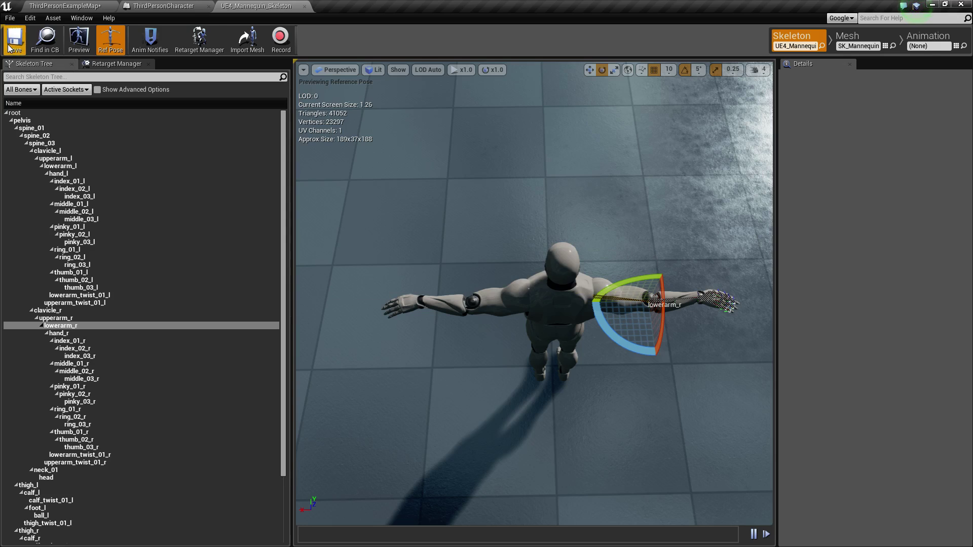
Close the skeleton editor, reopen SK_Mannequin's skeleton Retarget Manager and view the base pose
left_click(304, 6)
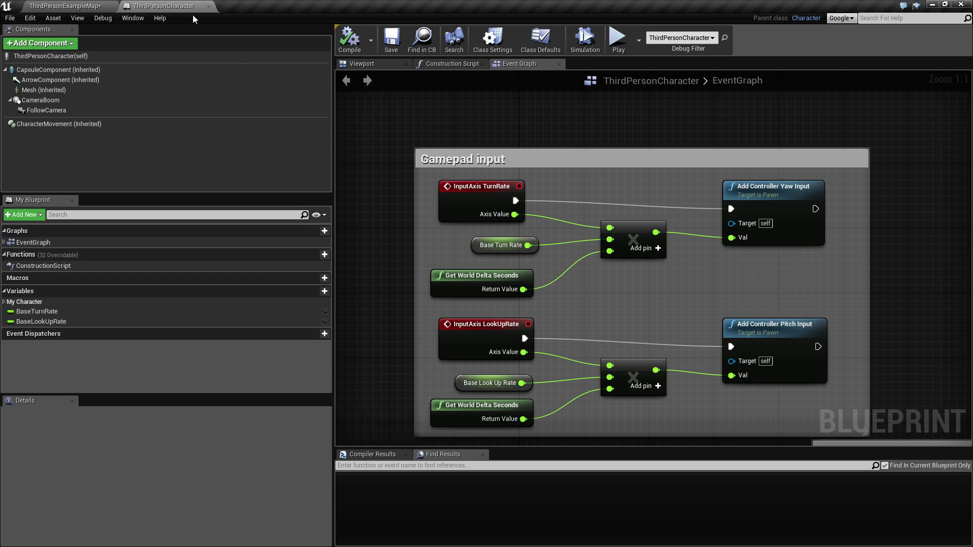
left_click(41, 7)
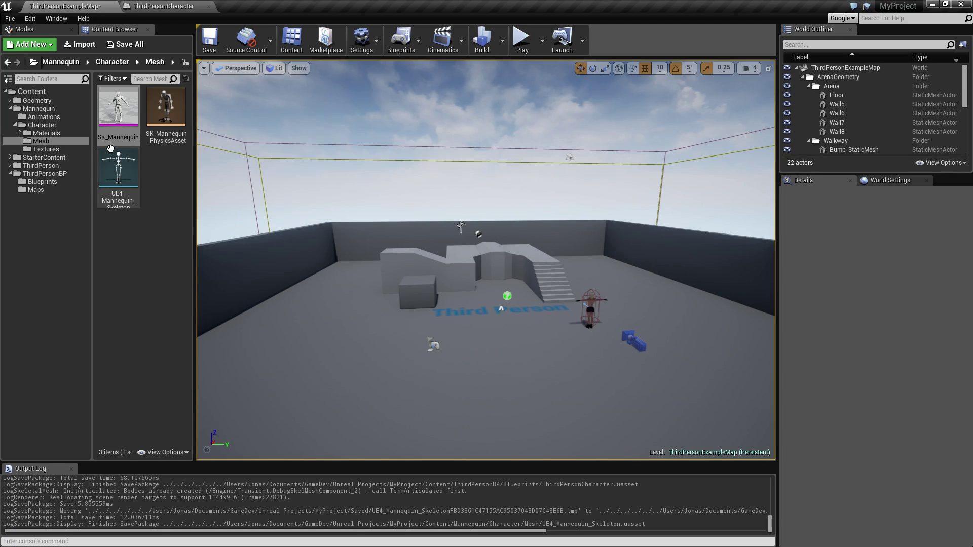
double_click(118, 114)
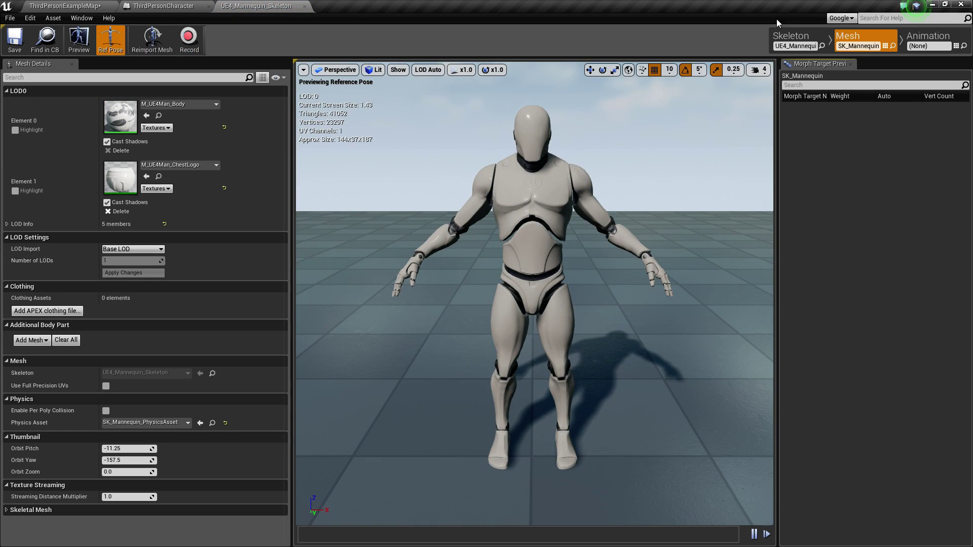
left_click(791, 36)
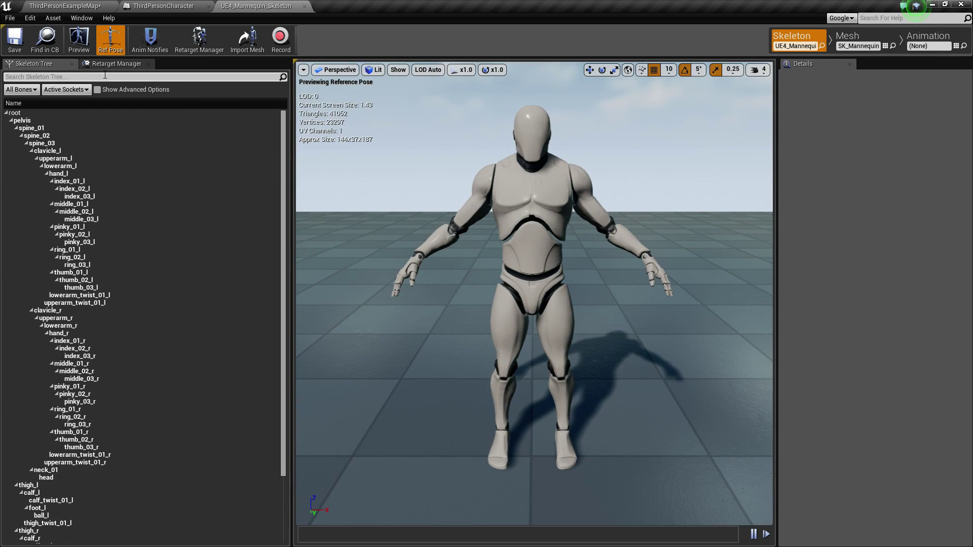
left_click(199, 41)
left_click(228, 536)
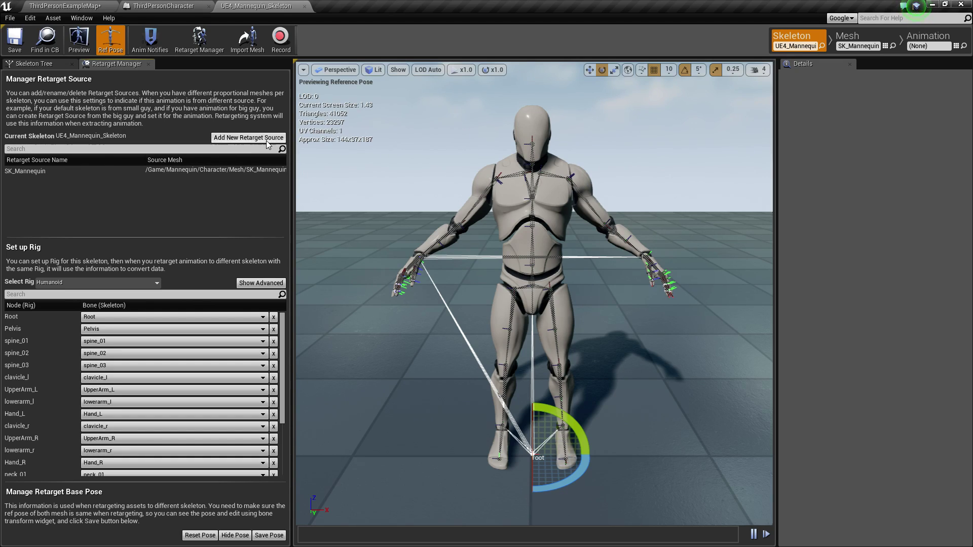
Select the SK_Mannequin retarget source, then return to the Skeleton Tree bone hierarchy
left_click(92, 173)
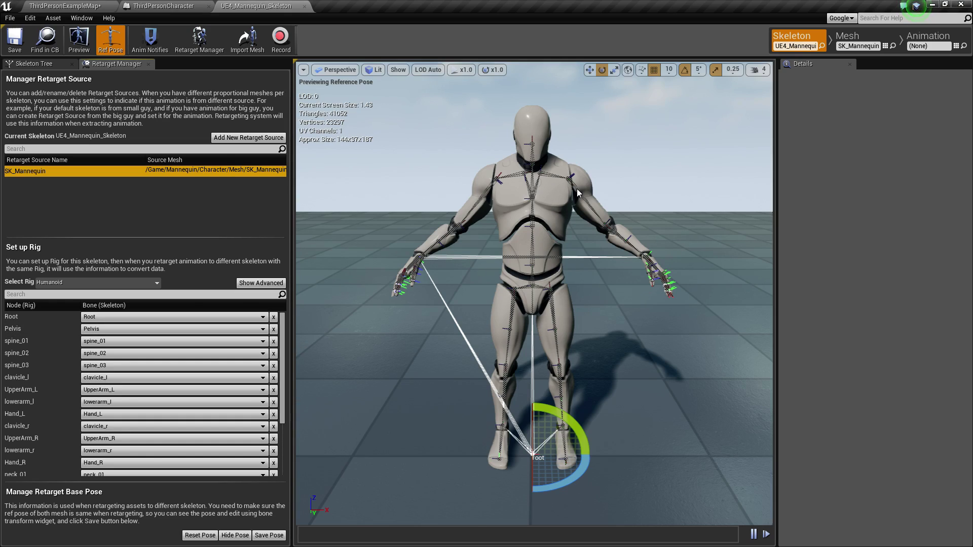
left_click(37, 66)
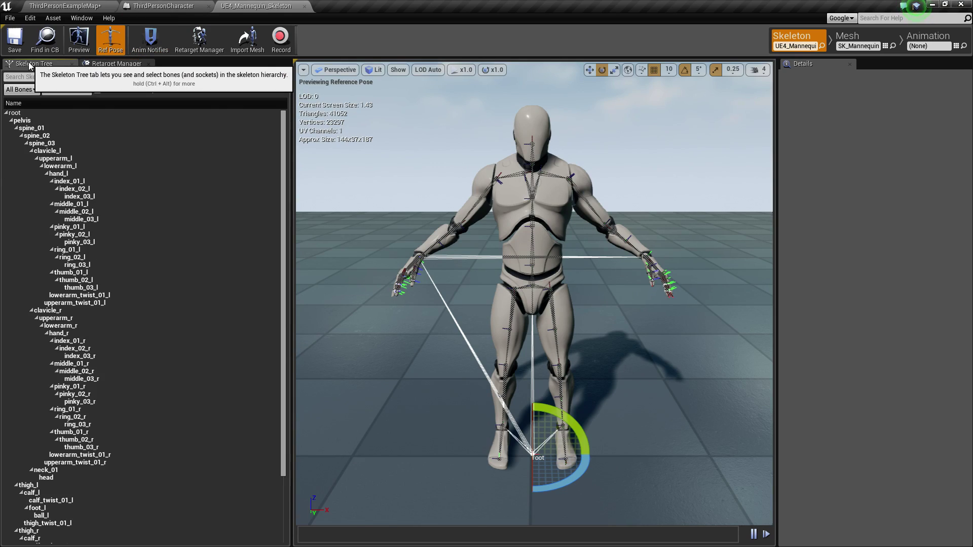
Raise the upperarm_l and upperarm_r bones to horizontal
left_click(65, 158)
left_click_drag(539, 132, 583, 122)
left_click(543, 203)
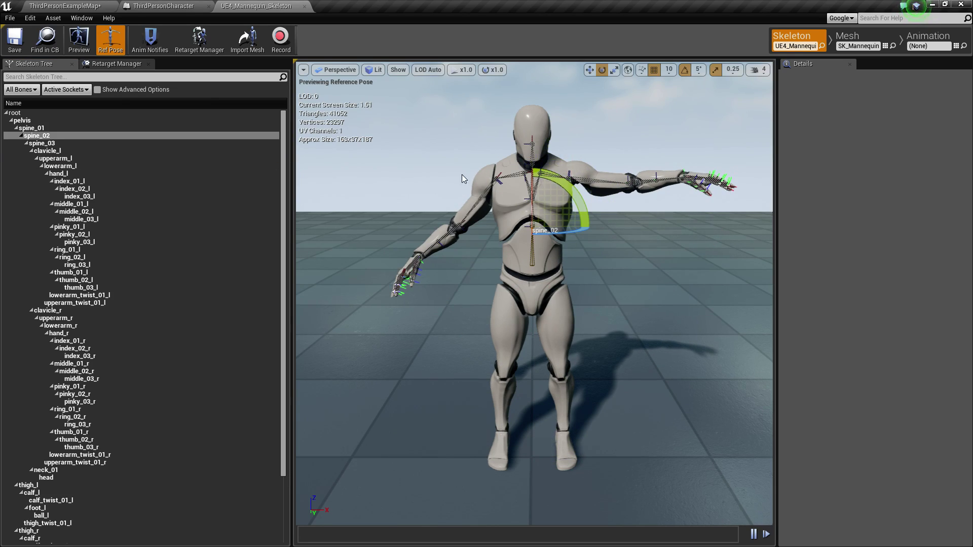
left_click(77, 318)
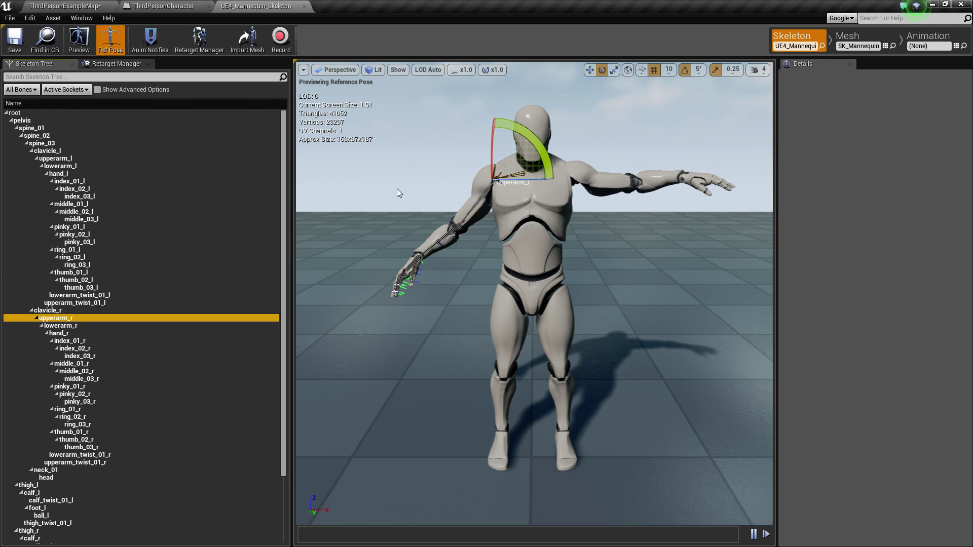
left_click_drag(517, 131, 486, 137)
Rotate the thigh_l and thigh_r bones so both legs are straight
scroll(32, 409, "down", 4)
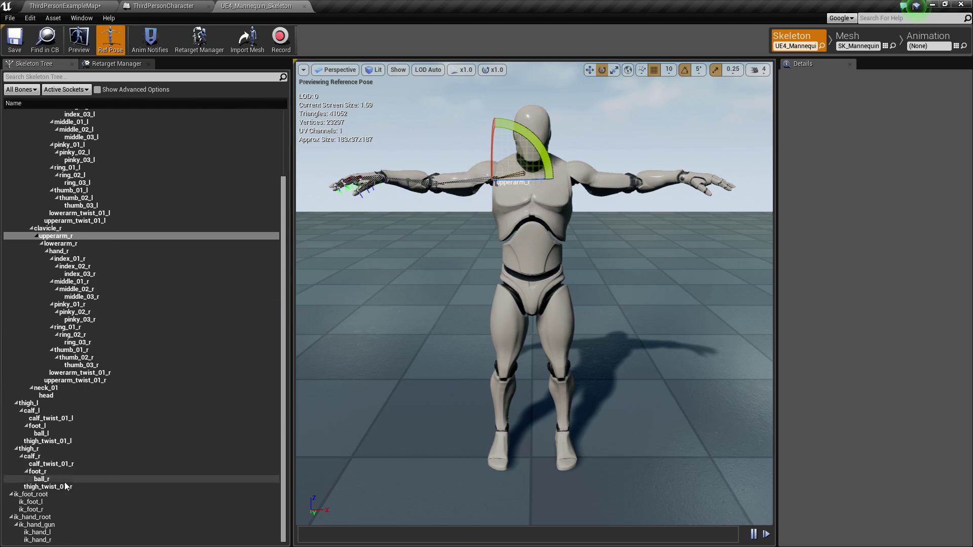
left_click(28, 403)
left_click_drag(506, 260, 558, 269)
left_click(28, 449)
right_click_drag(558, 268, 439, 379)
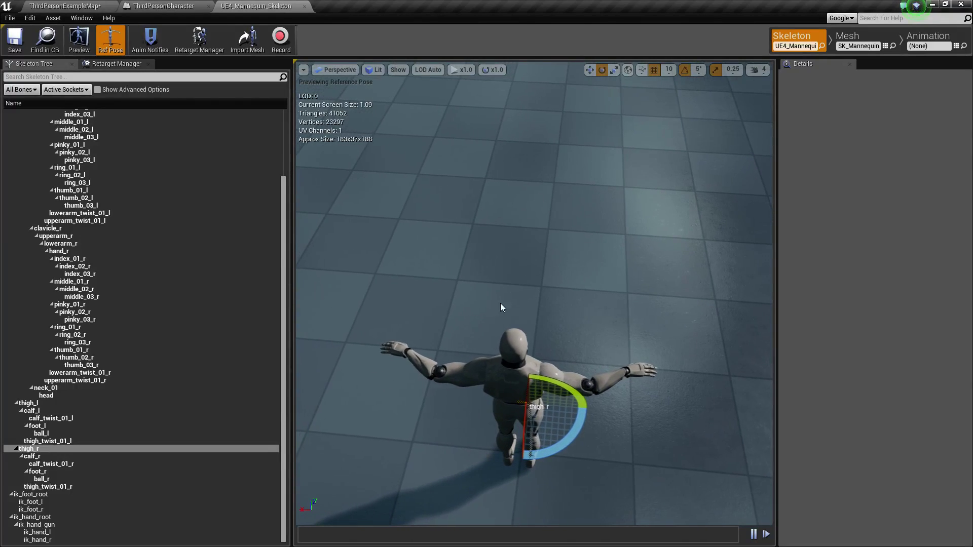
Straighten the lowerarm_l and lowerarm_r forearms level with the arms, then reopen the Retarget Manager
left_click(439, 379)
left_click_drag(487, 385, 461, 411)
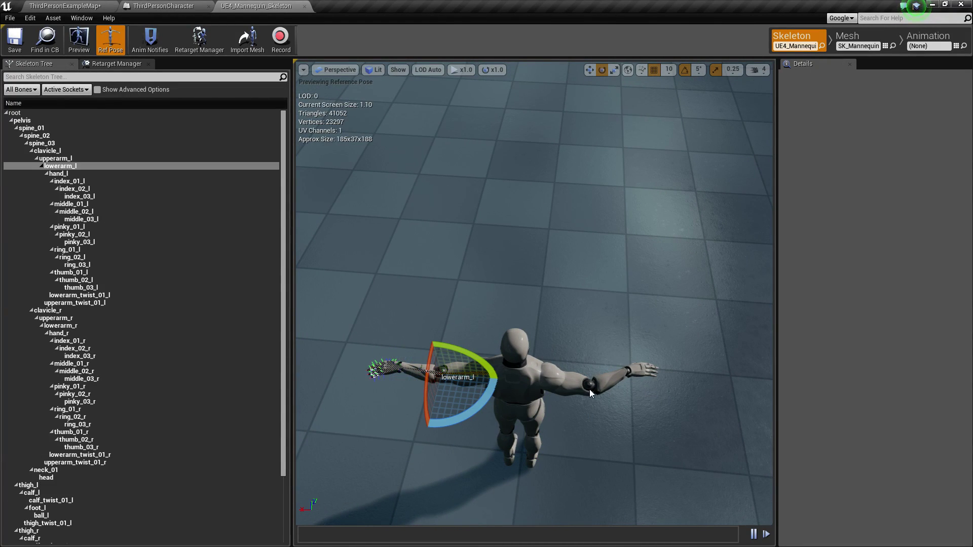
left_click(607, 383)
left_click_drag(553, 427, 562, 441)
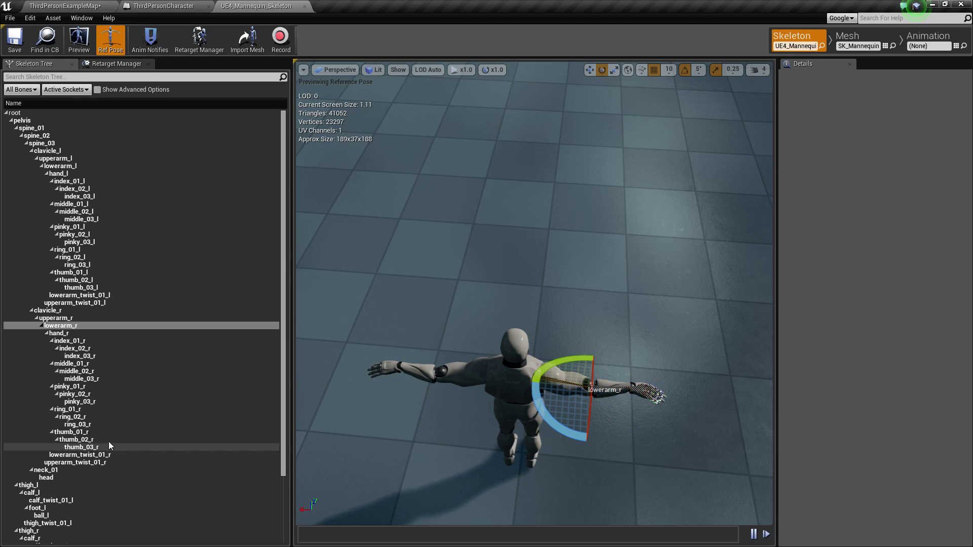
left_click(116, 63)
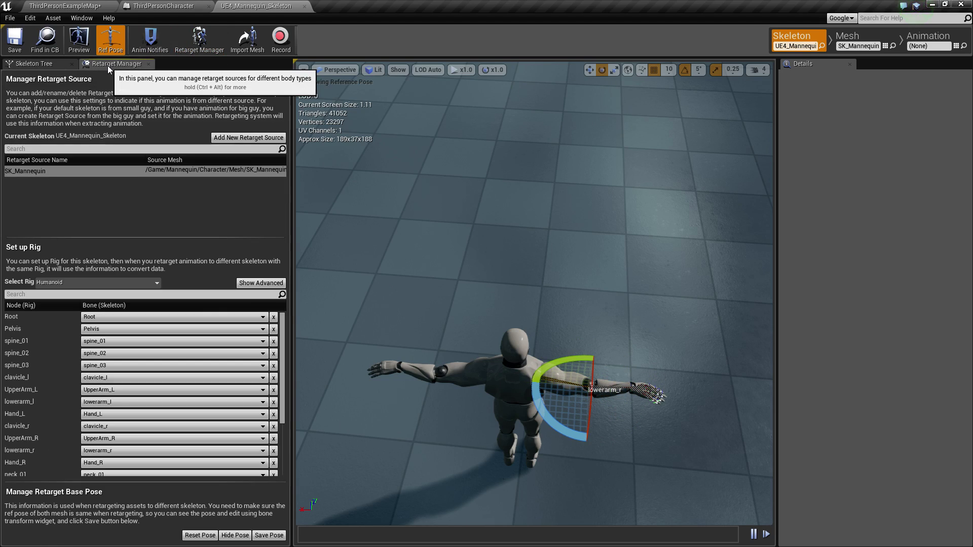
Save the T-pose as the retarget base pose, preview it, and return to ThirdPersonExampleMap
left_click(276, 536)
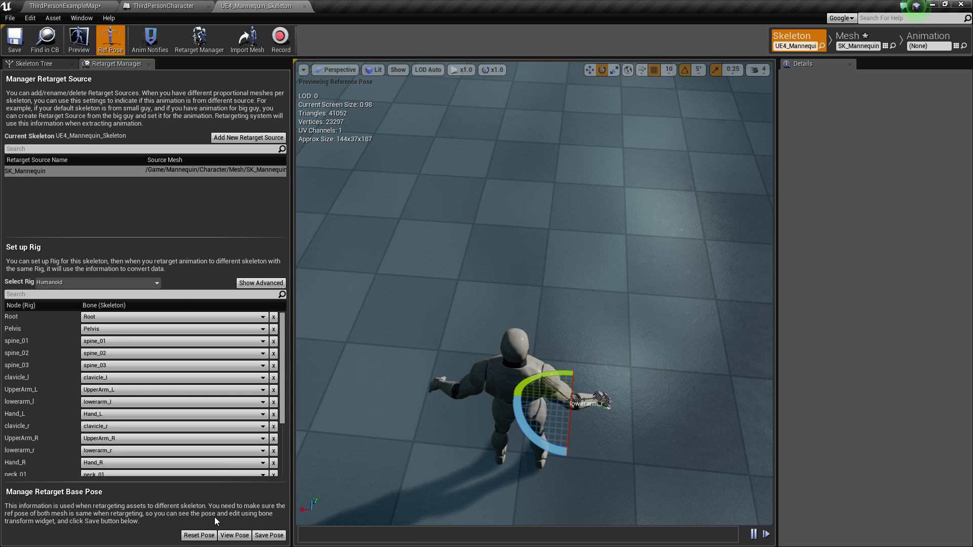
mouse_move(460, 330)
right_mouse_down()
mouse_move(460, 264)
mouse_move(471, 284)
mouse_move(454, 331)
right_mouse_up()
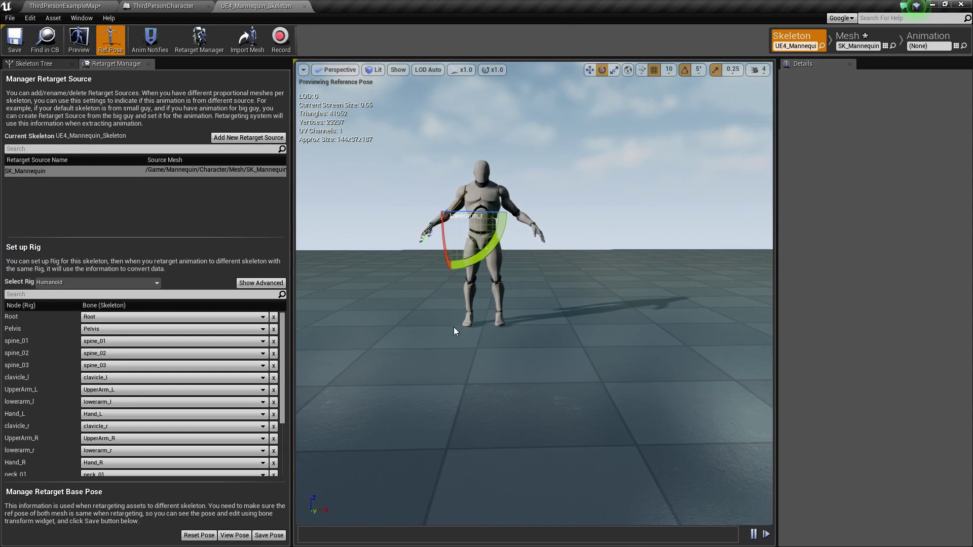
left_click(231, 537)
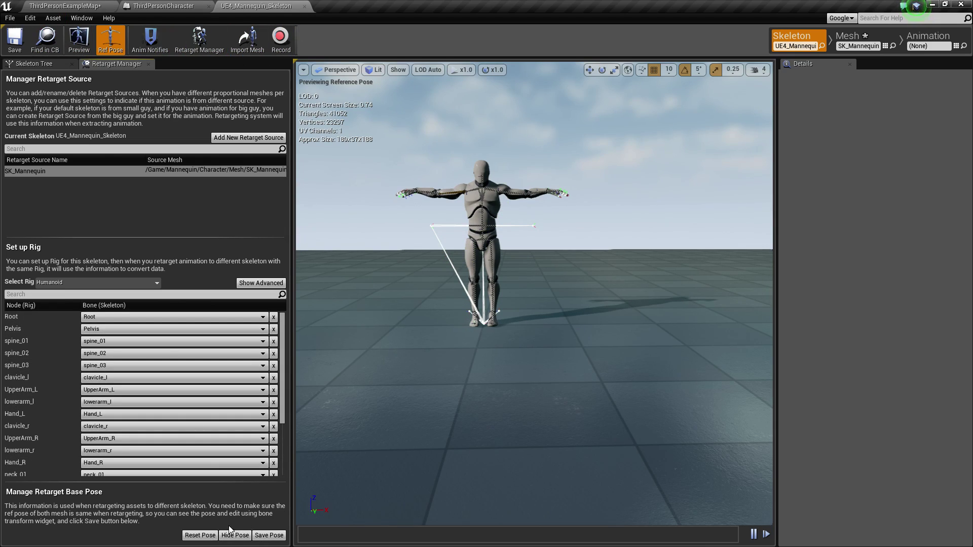
left_click(49, 5)
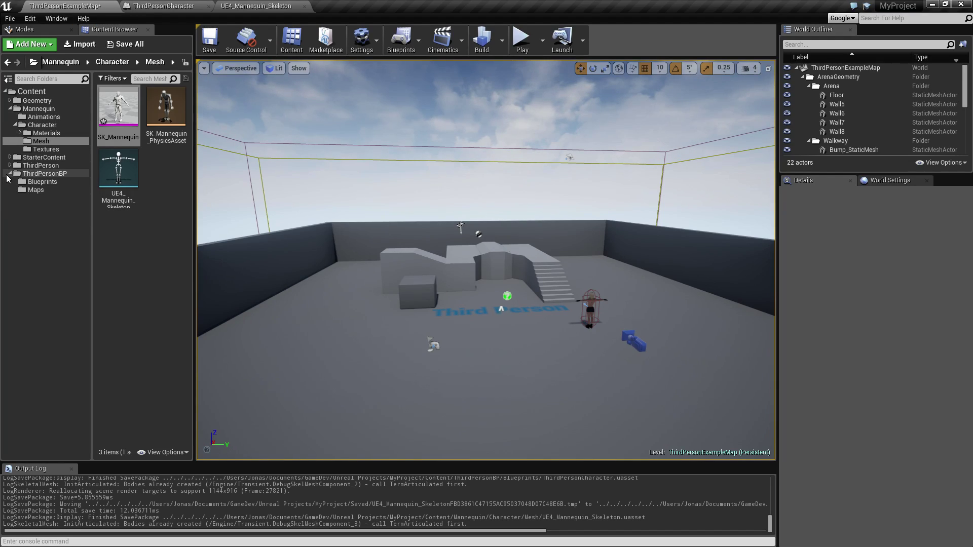
Open action_girl from the ThirdPersonBP folder and show her skeleton's Retarget Manager
left_click(36, 173)
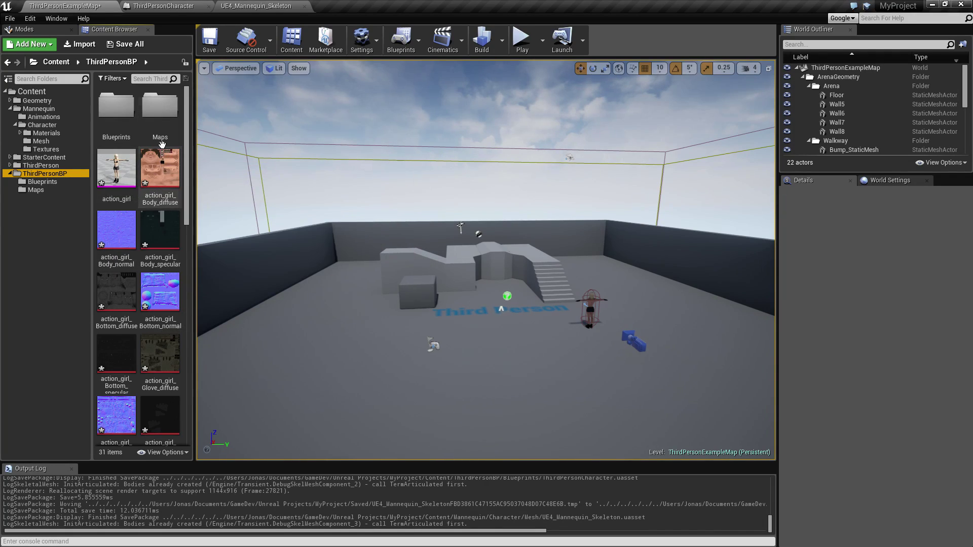
double_click(121, 172)
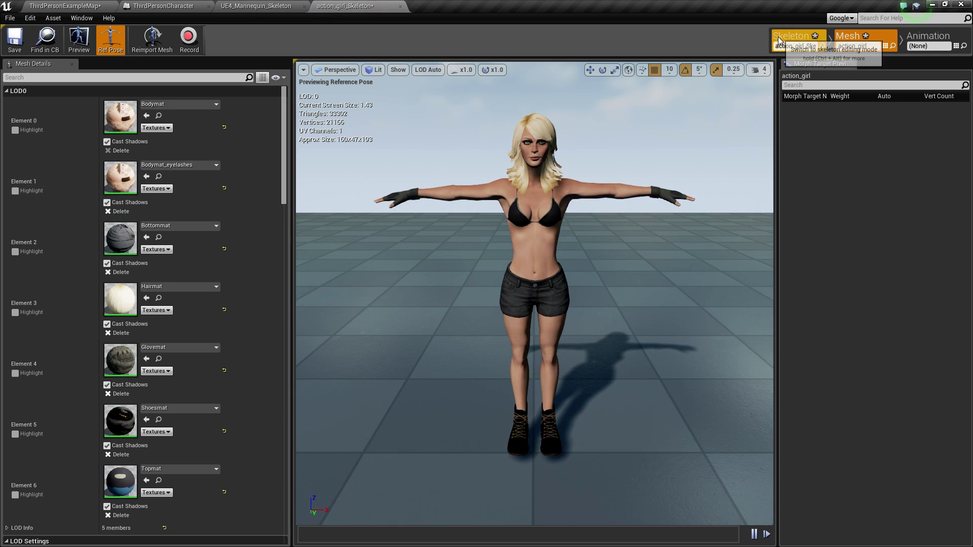
left_click(779, 41)
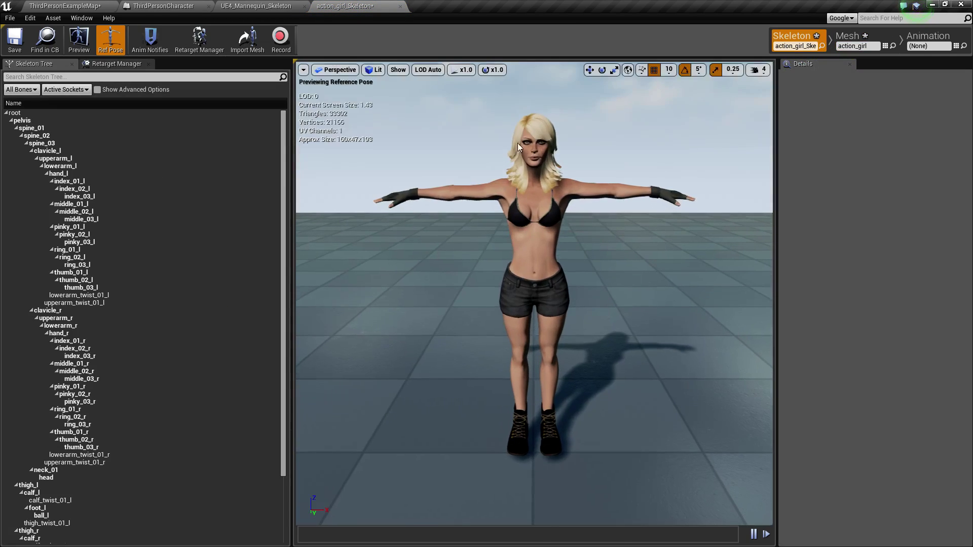
left_click(106, 65)
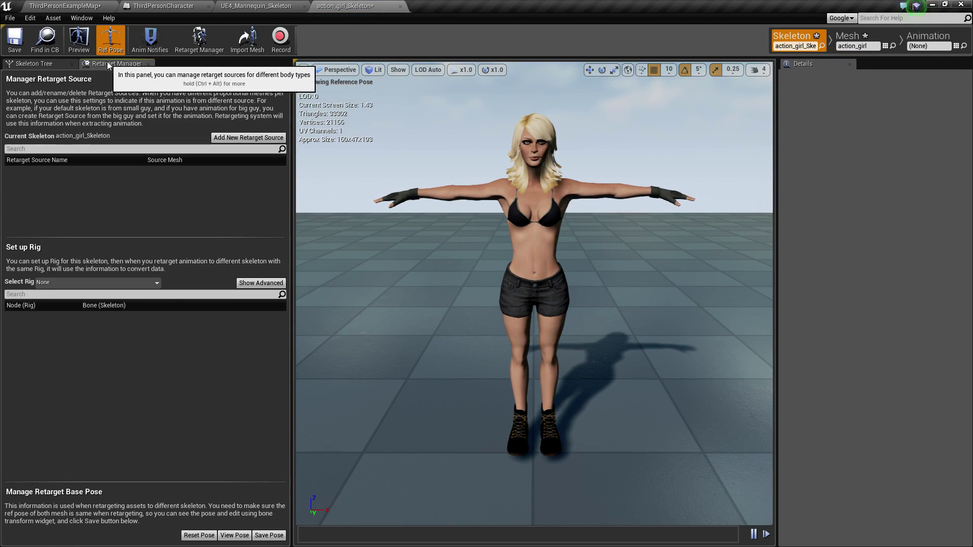
Add action_girl as a retarget source with the Humanoid rig, save action_girl_Skeleton, and return to the level
left_click(232, 138)
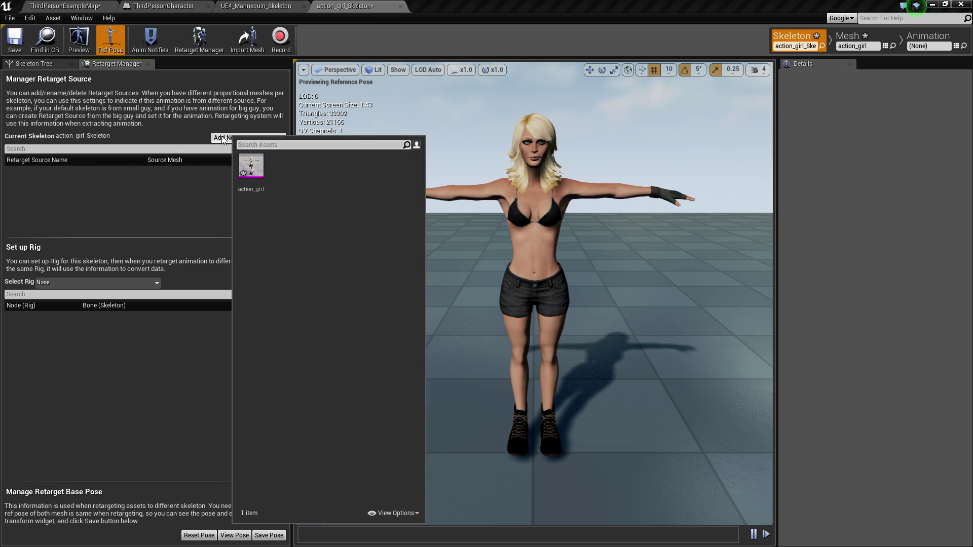
left_click(248, 165)
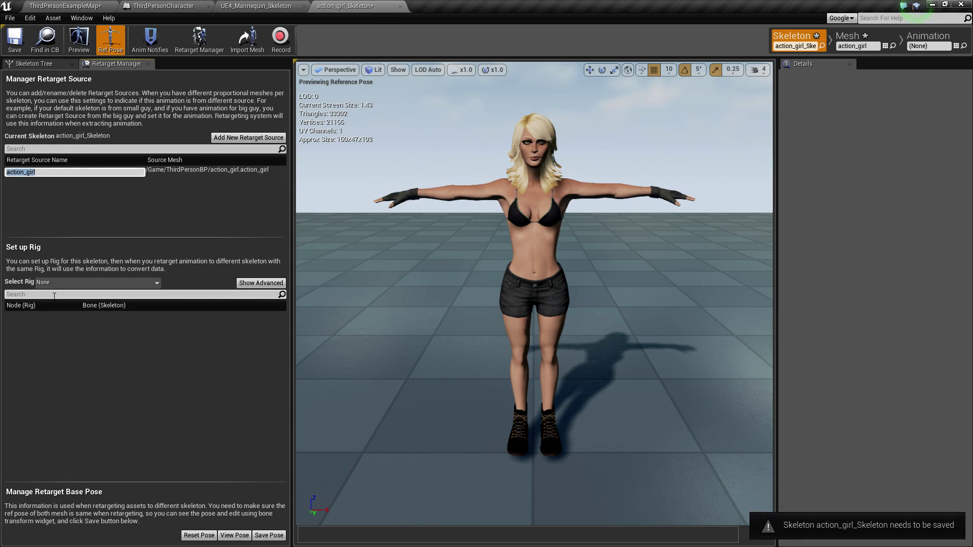
left_click(126, 282)
left_click(62, 303)
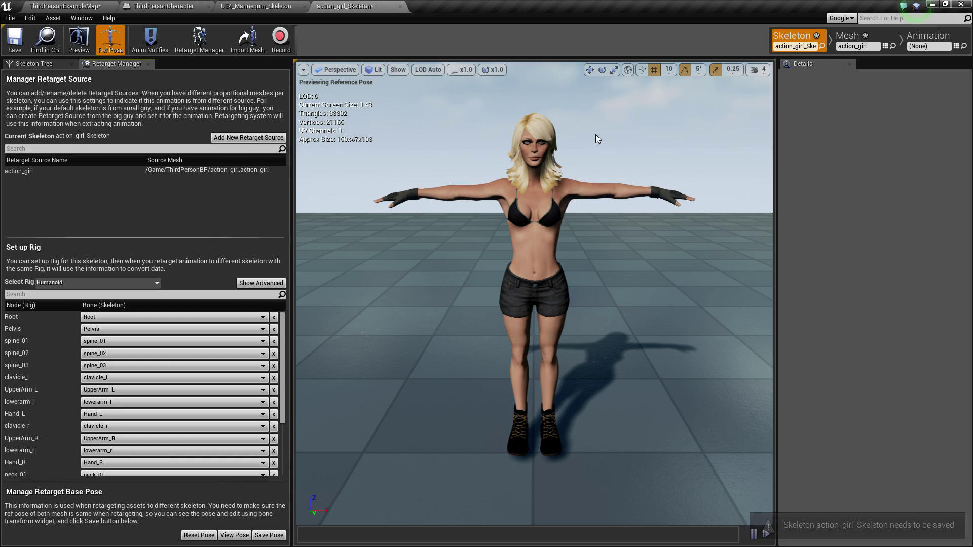
left_click(15, 39)
left_click(51, 5)
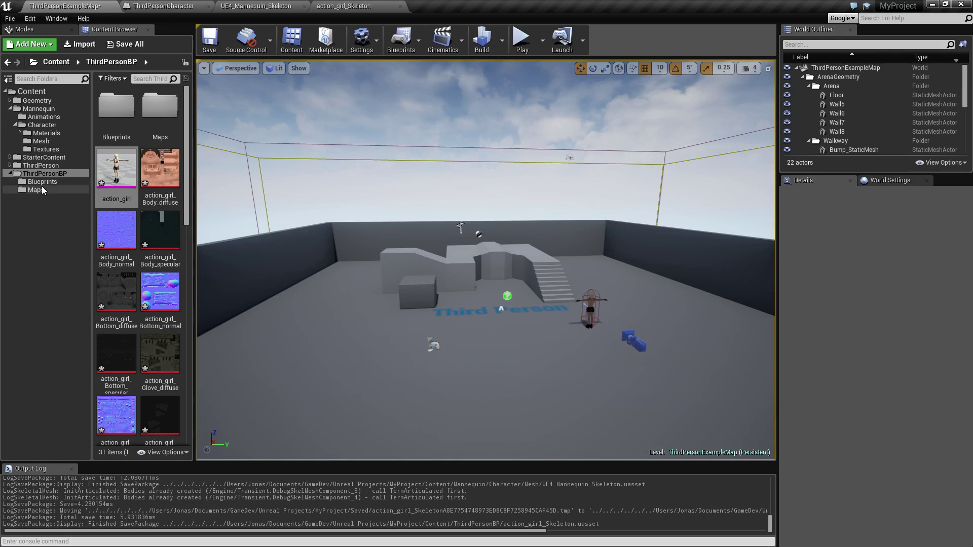
Duplicate ThirdPerson_AnimBP from Mannequin Animations and retarget the copy onto action_girl_Skeleton
left_click(44, 118)
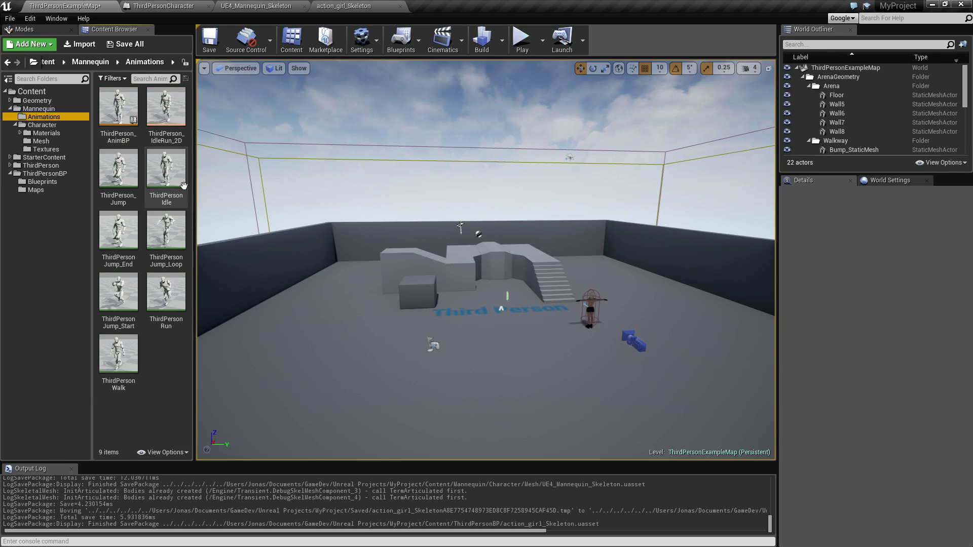
left_click(131, 119)
right_click(131, 121)
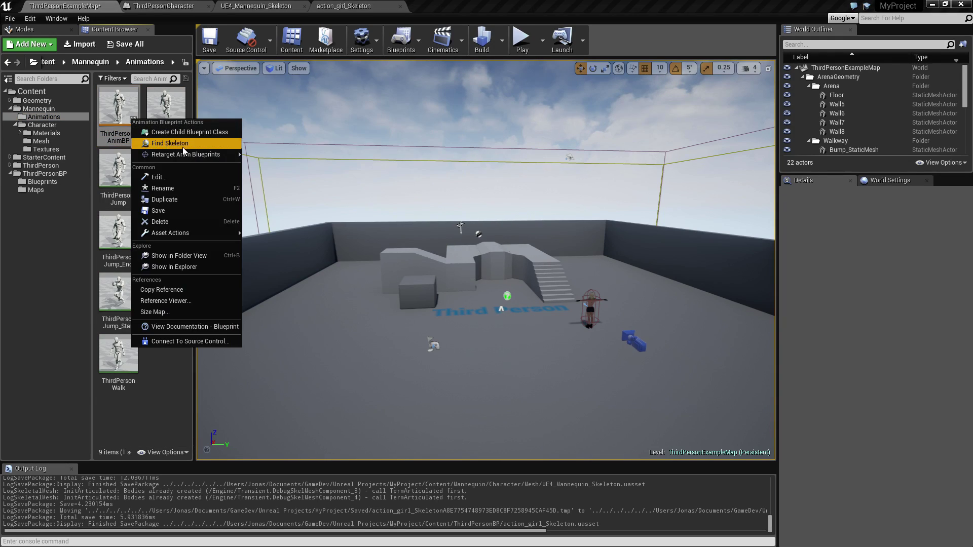
mouse_move(192, 154)
left_click(267, 153)
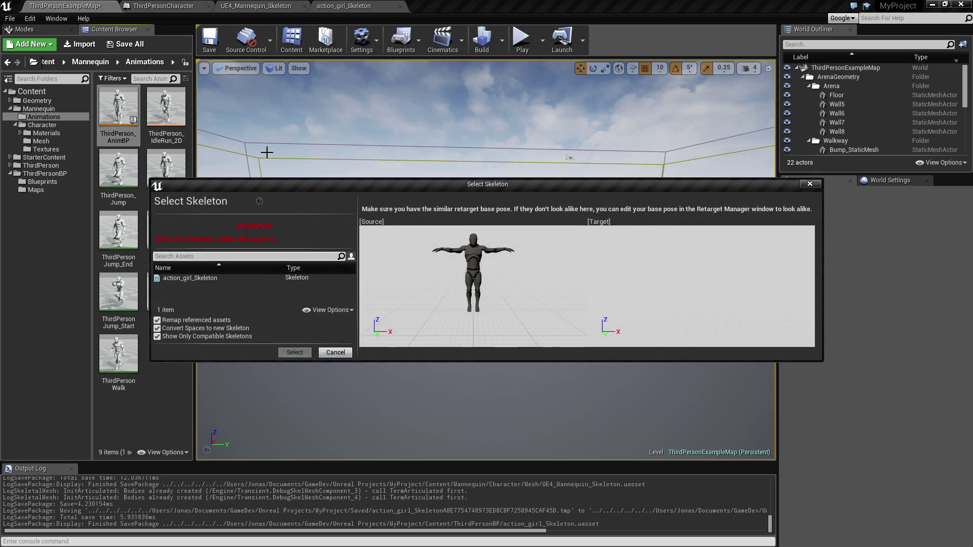
left_click(202, 278)
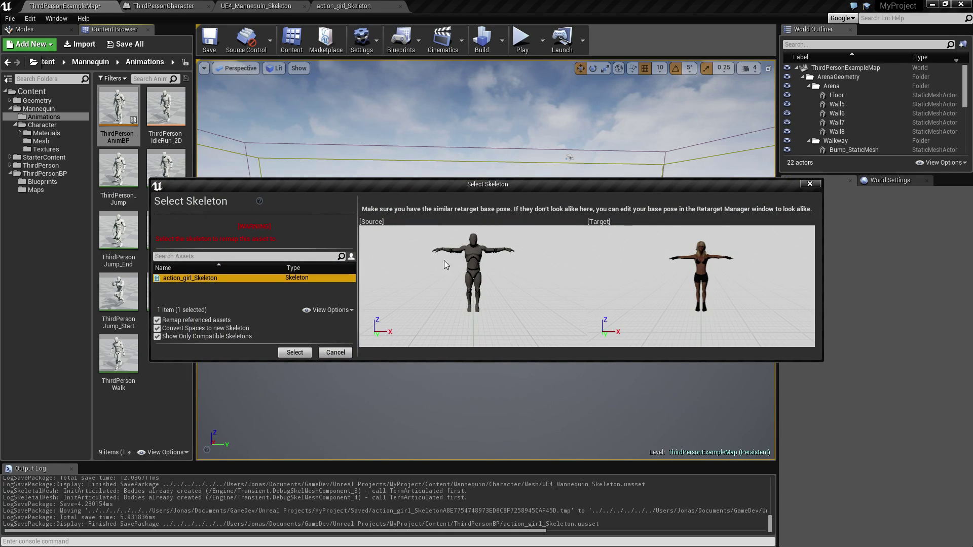
left_click(291, 354)
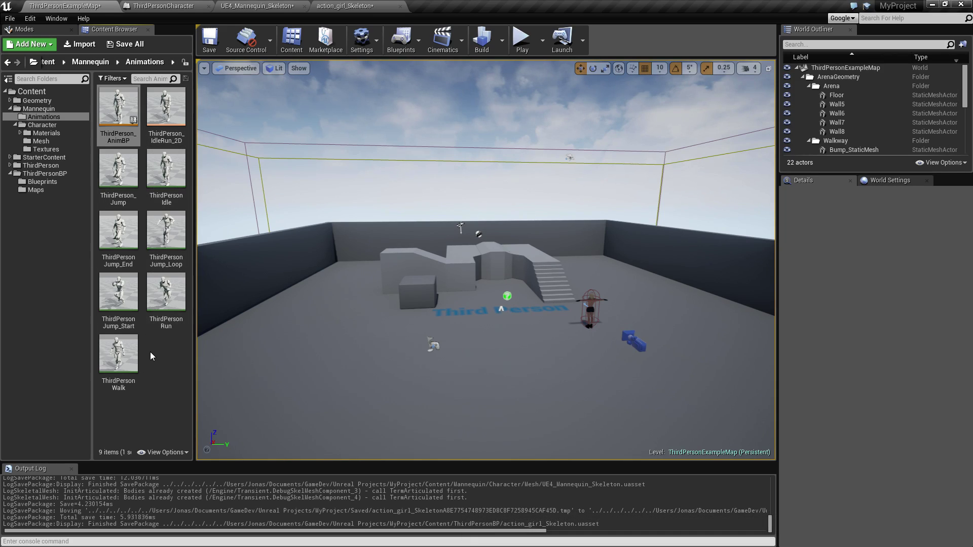
Browse the ThirdPersonBP folder to find ThirdPerson_AnimBP_Copy and the retargeted _Copy animations
left_click(86, 173)
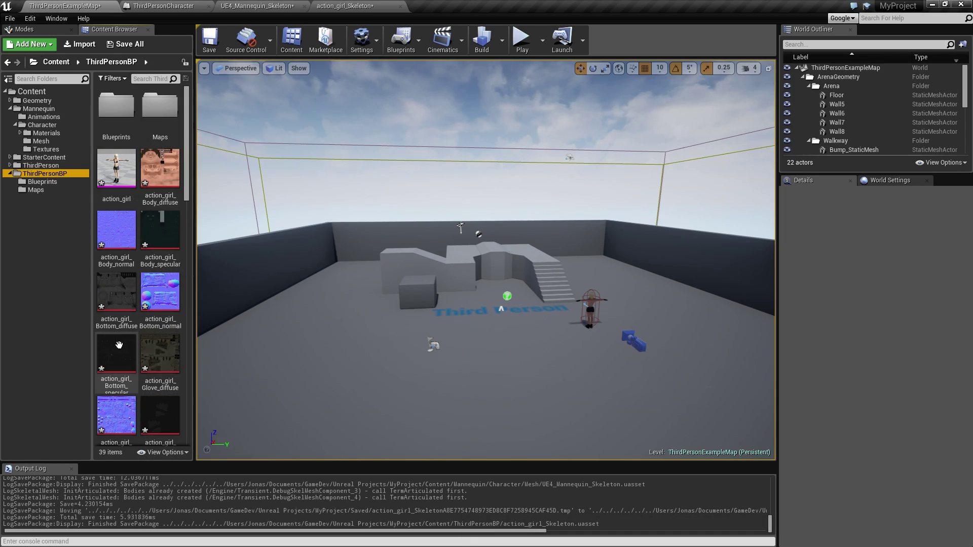
scroll(147, 346, "down", 6)
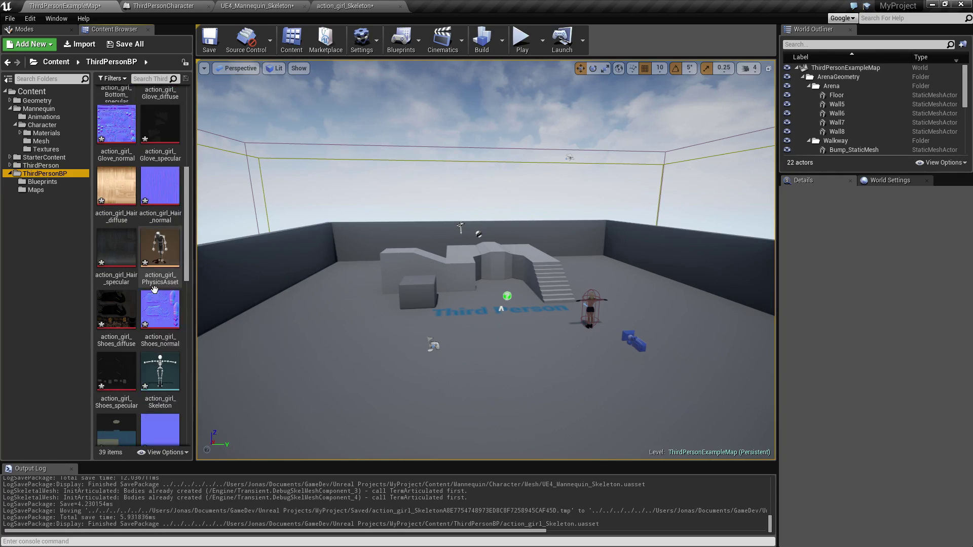
scroll(159, 298, "down", 5)
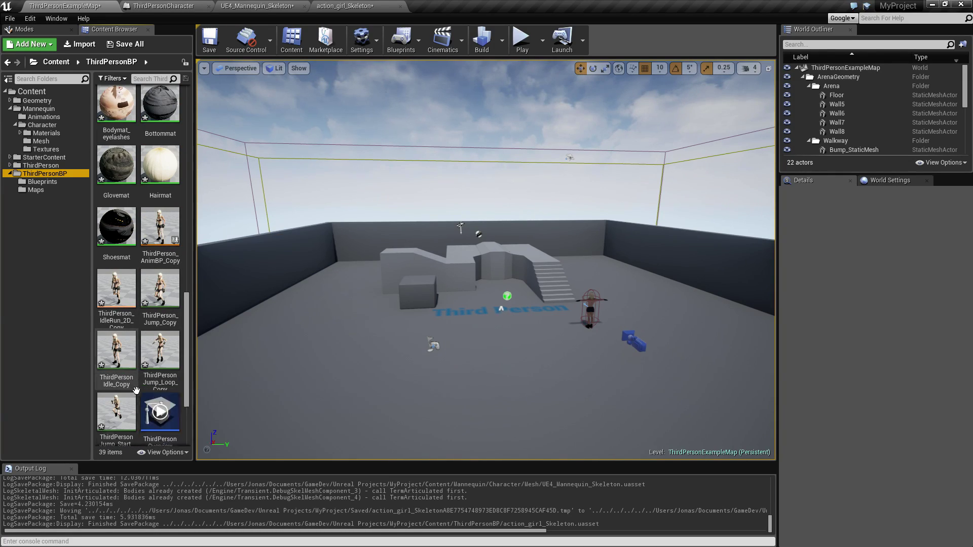
scroll(135, 390, "down", 2)
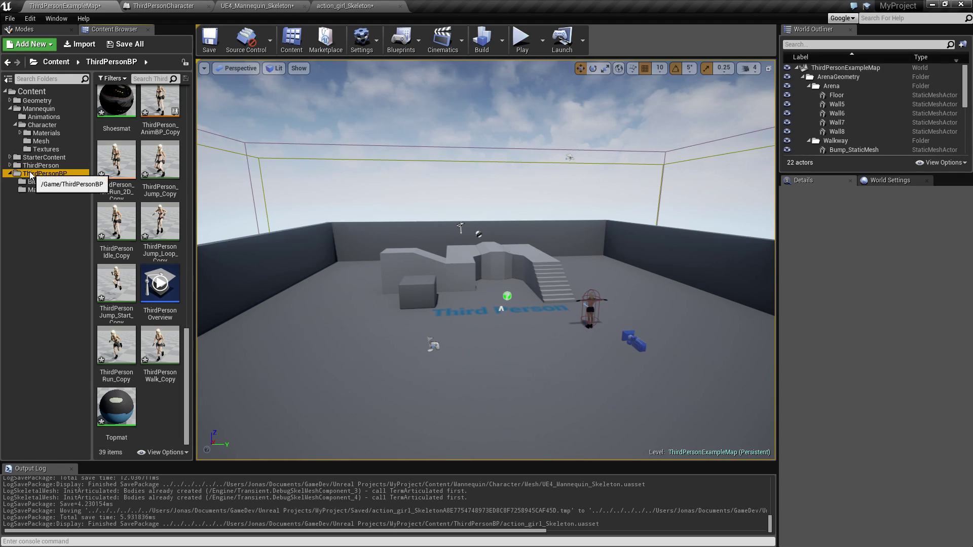
scroll(139, 307, "up", 4)
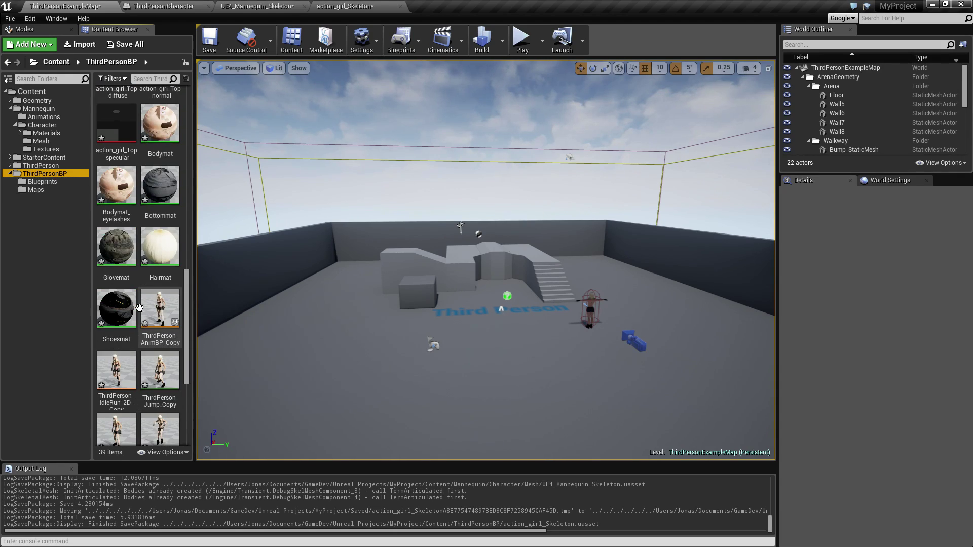
Assign ThirdPerson_AnimBP_Copy as the ThirdPersonCharacter mesh's Anim Blueprint Generated Class
scroll(136, 227, "up", 5)
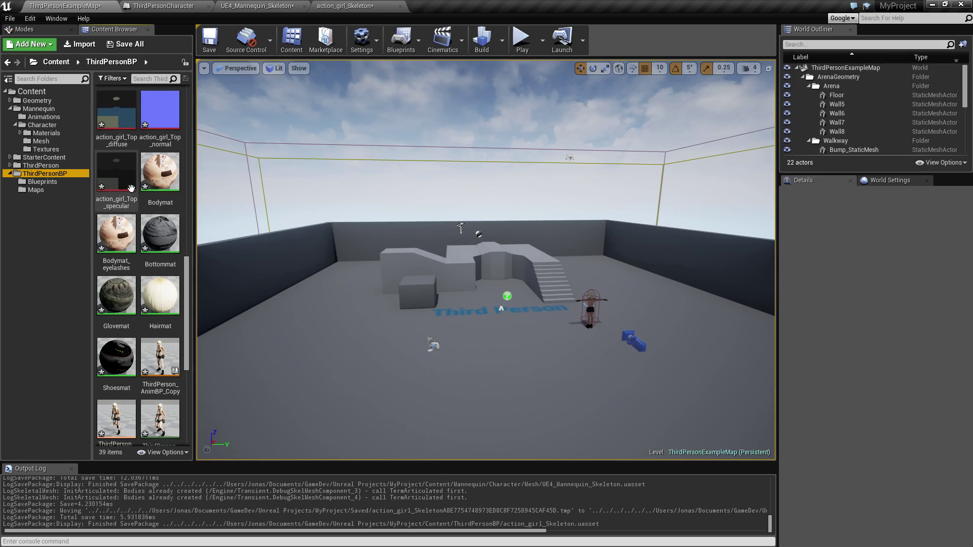
left_click(42, 181)
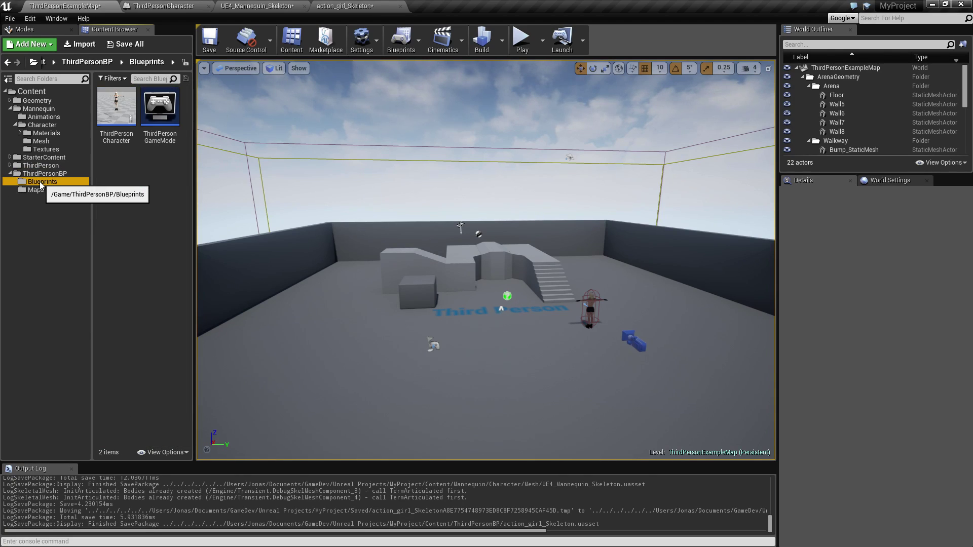
double_click(118, 101)
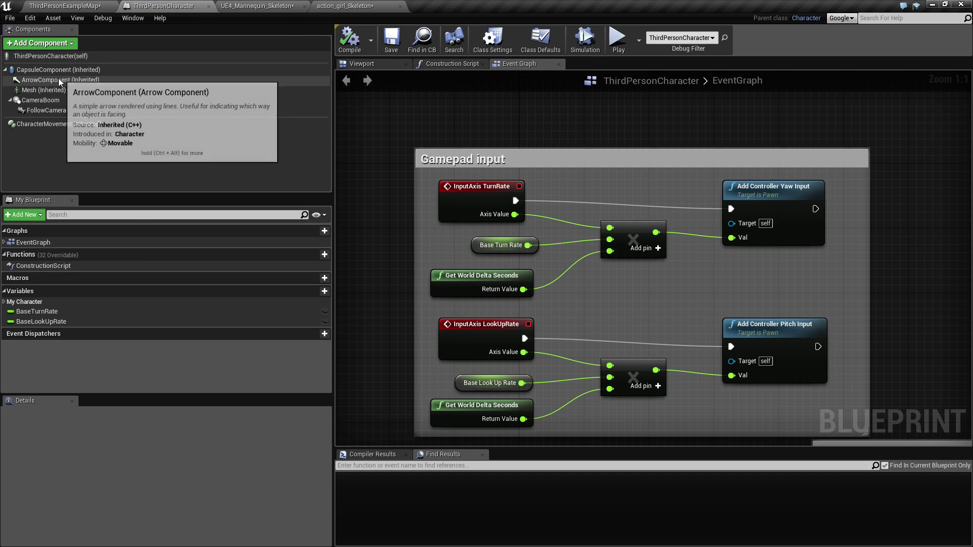
left_click(42, 91)
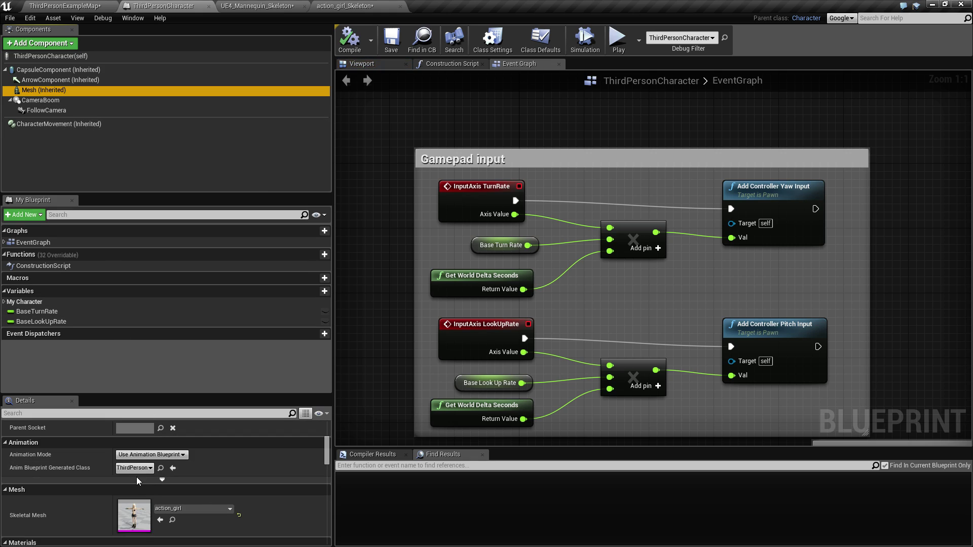
left_click(126, 469)
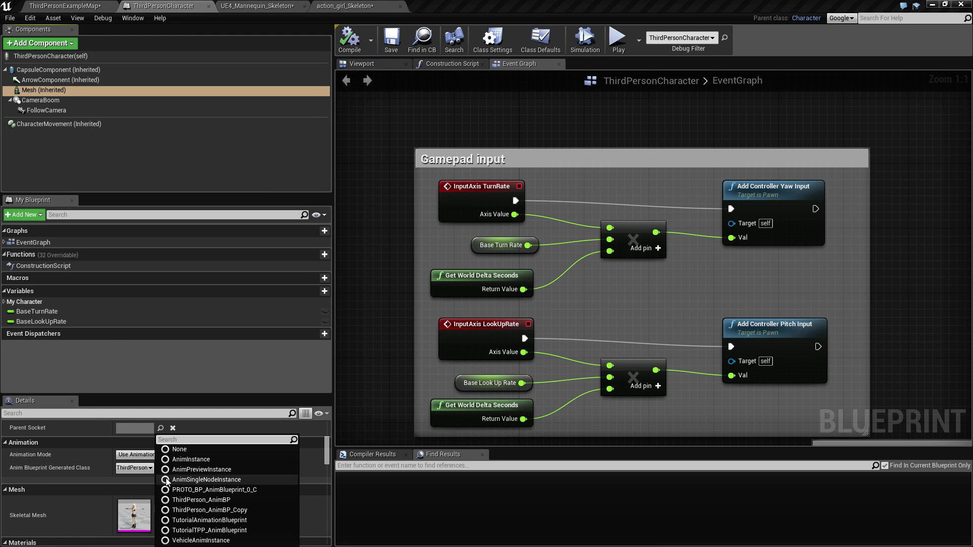
left_click(249, 510)
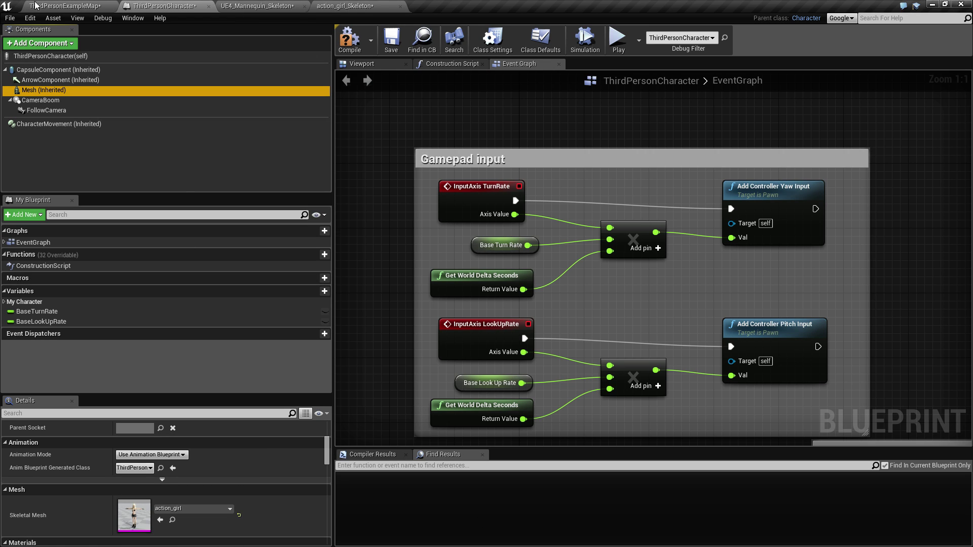
left_click(35, 6)
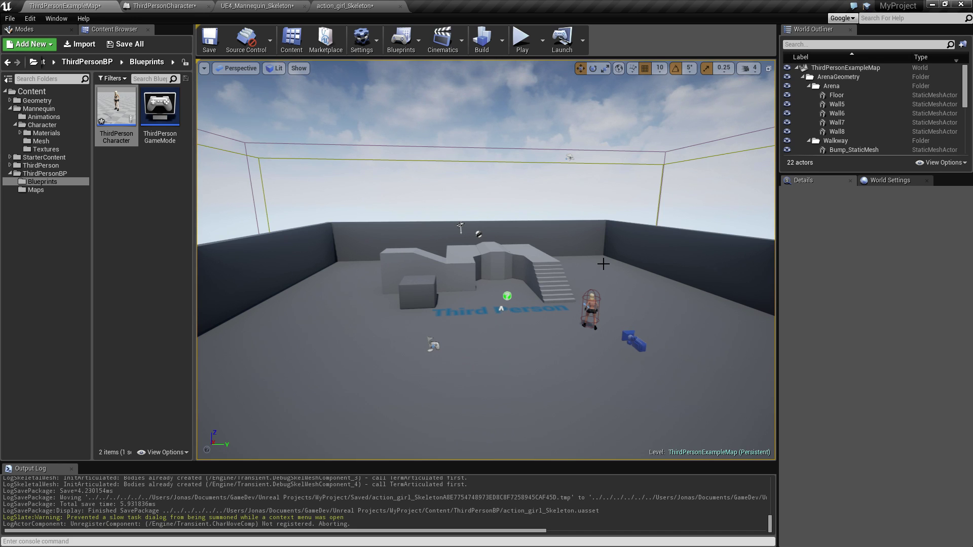
key("w")
right_click_drag(498, 287, 200, 264)
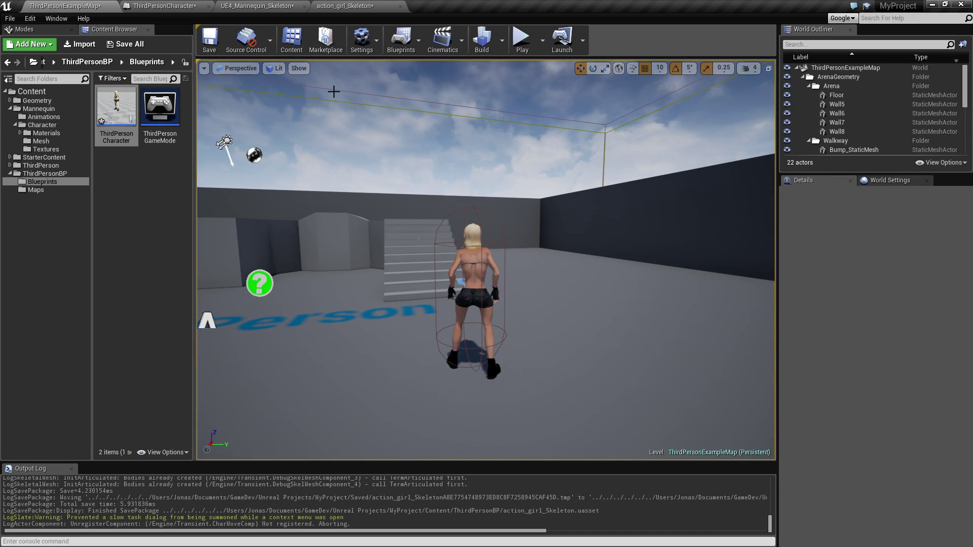
left_click(521, 42)
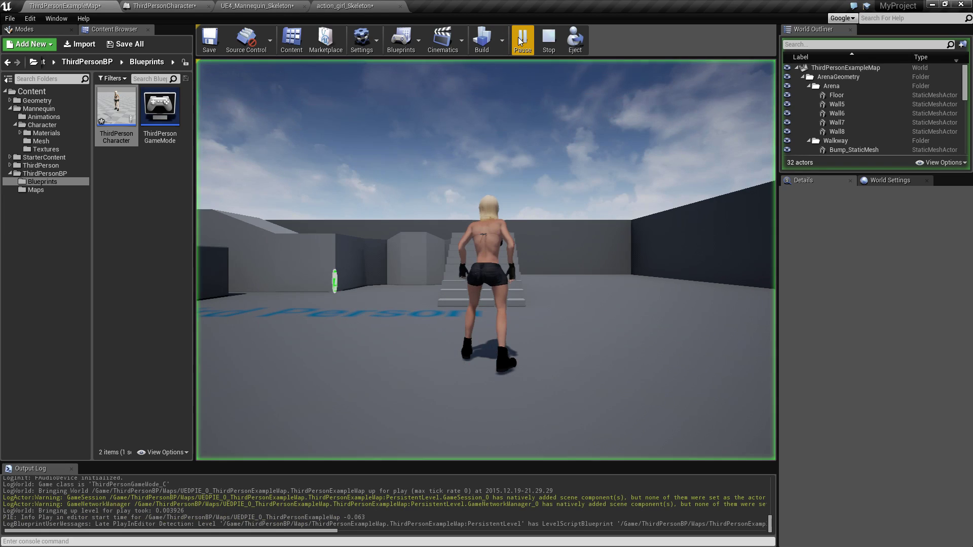
key("w")
key("d")
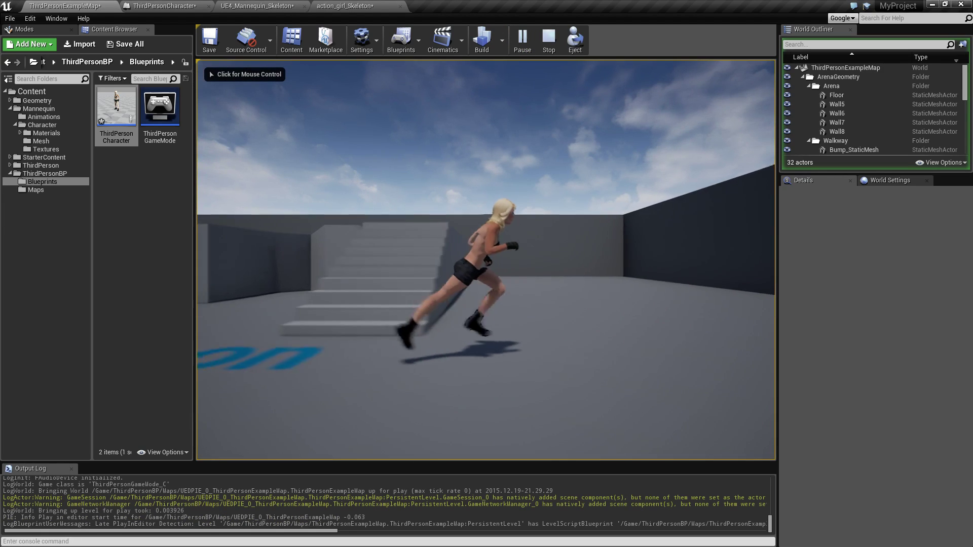
key("space")
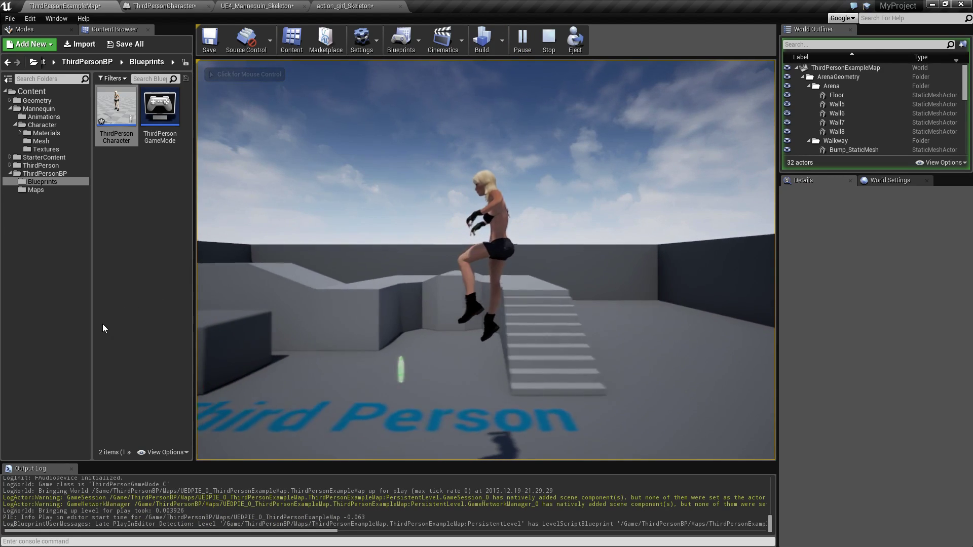
key("w")
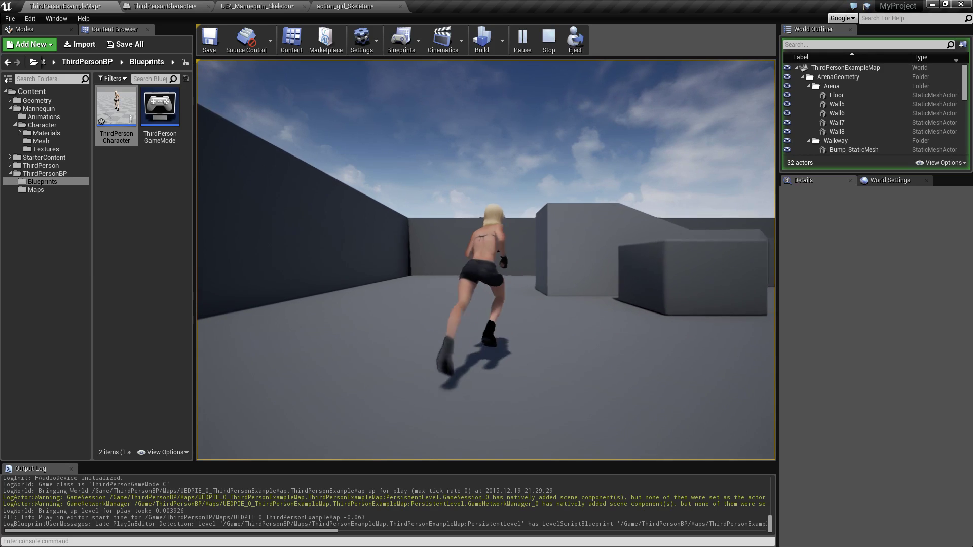
key("space")
key("s")
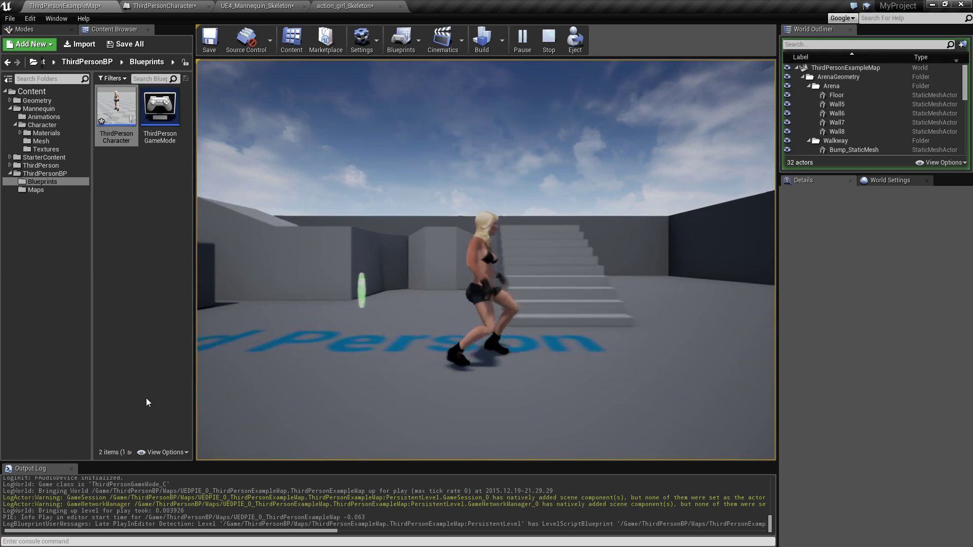
key("d")
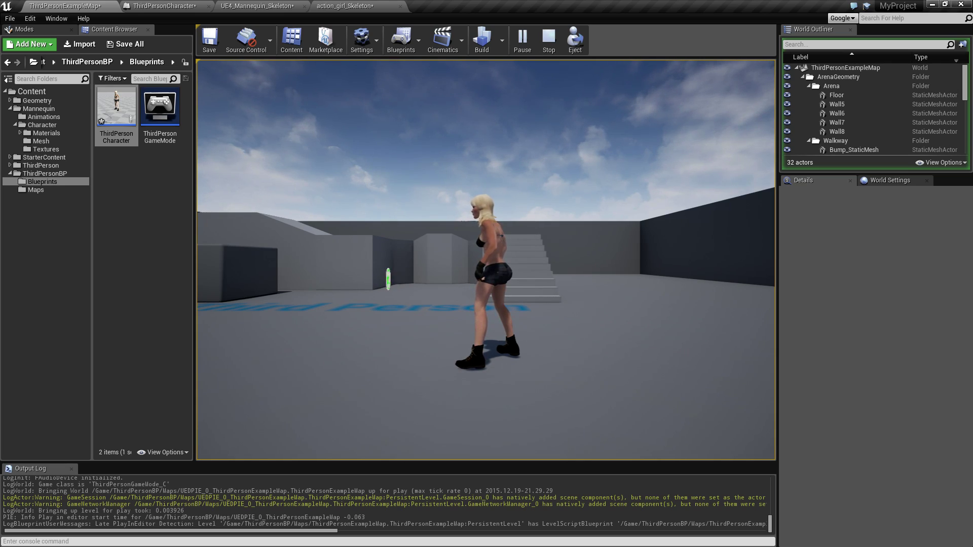
key("Escape")
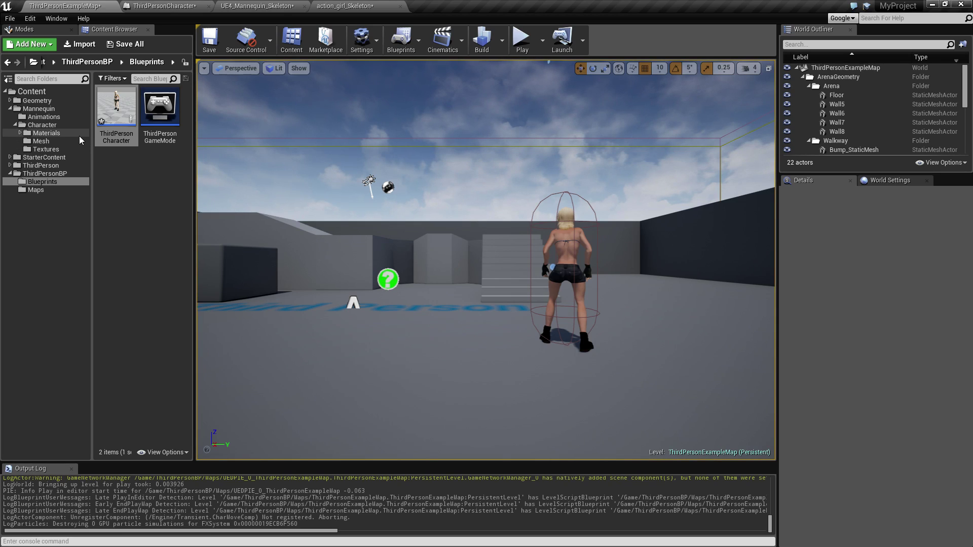
key("w")
right_click_drag(423, 248, 507, 239)
key("a")
key("s")
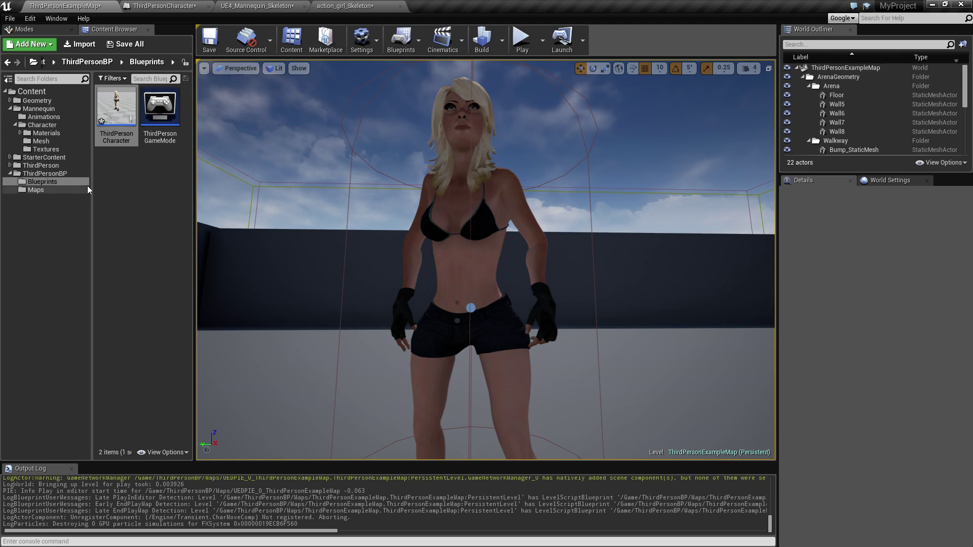
Open action_girl's skeleton tree in Skeleton mode with Show Advanced Options enabled
left_click(32, 174)
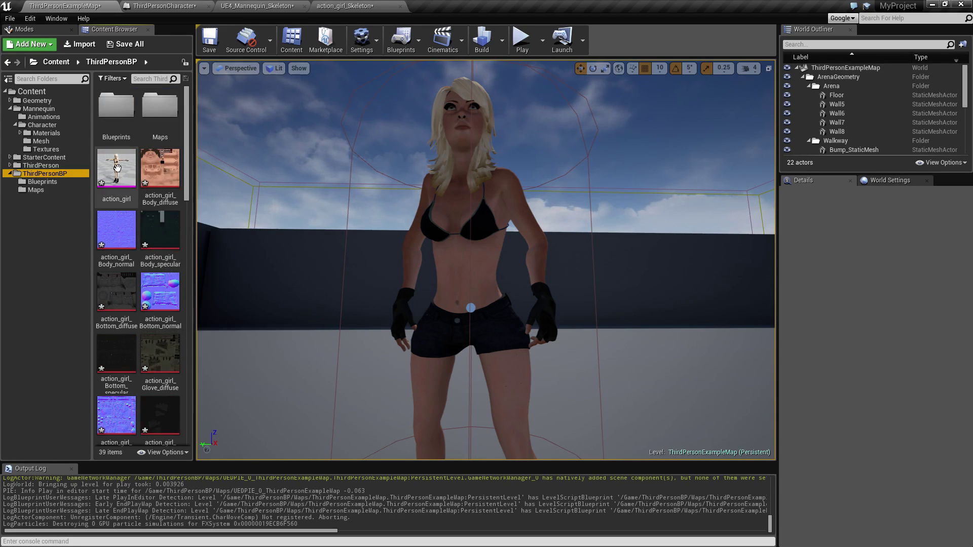
mouse_move(116, 167)
double_click(104, 166)
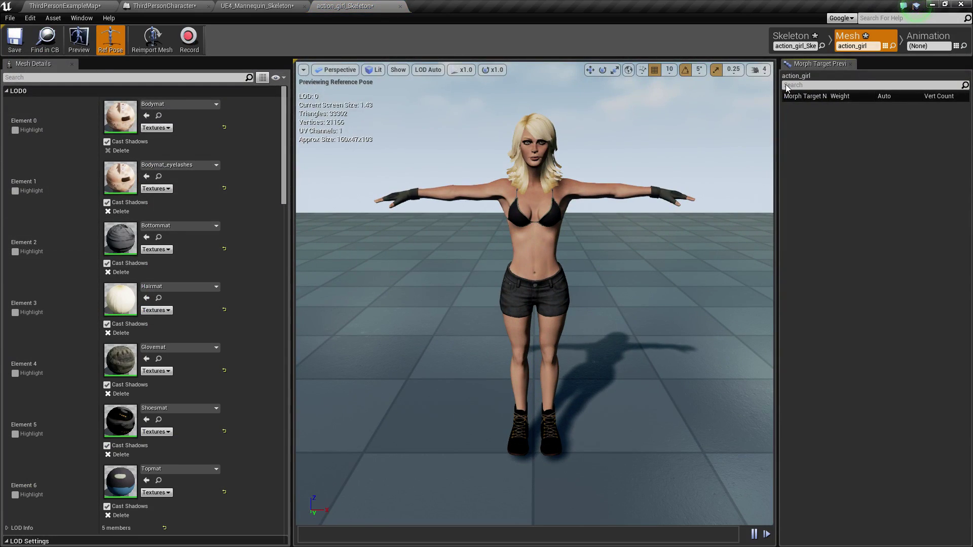
left_click(790, 36)
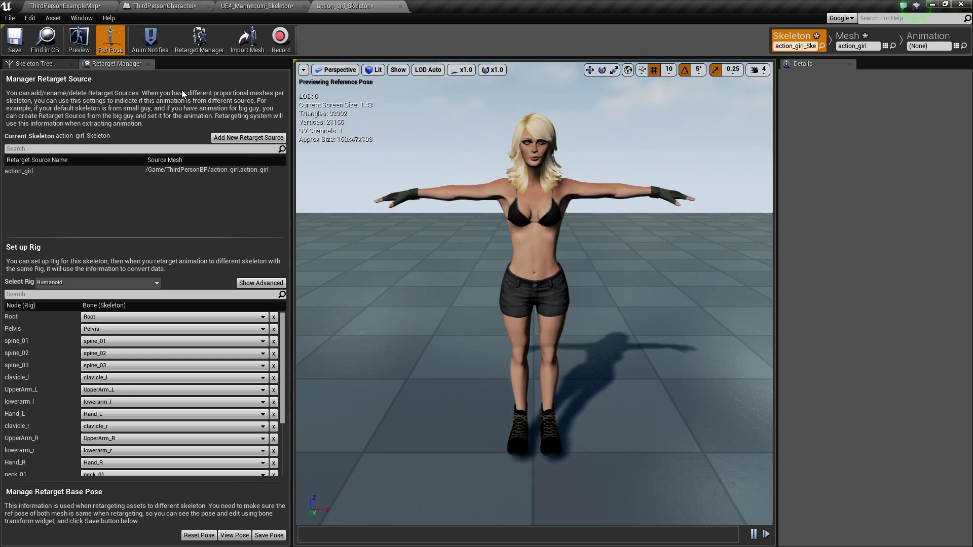
left_click(30, 64)
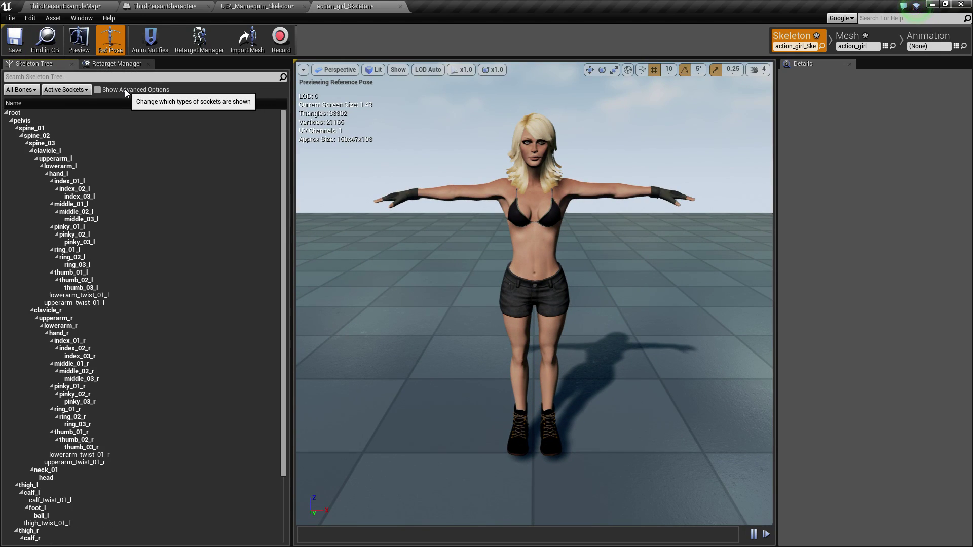
left_click(102, 90)
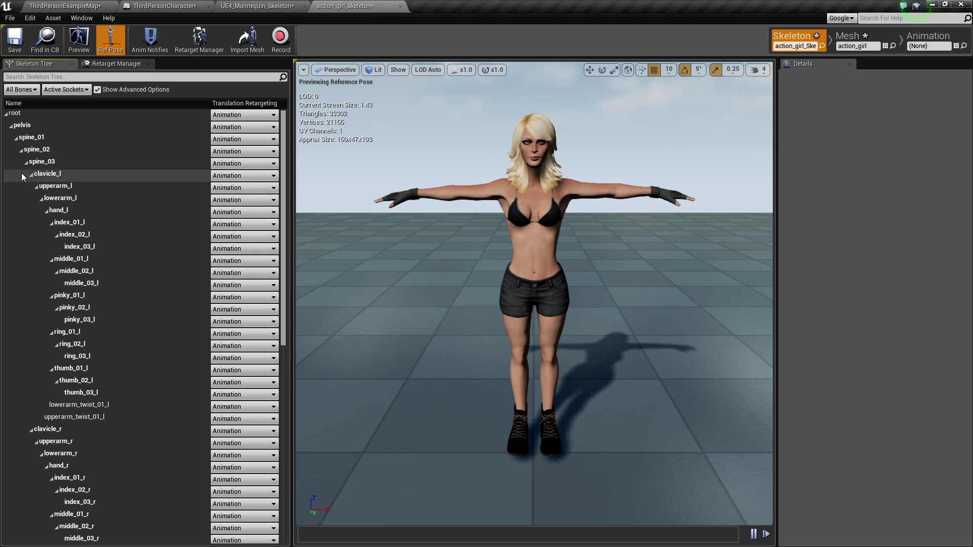
Recursively set all bones to Skeleton retargeting, then root and pelvis to Animation Scaled
right_click(272, 117)
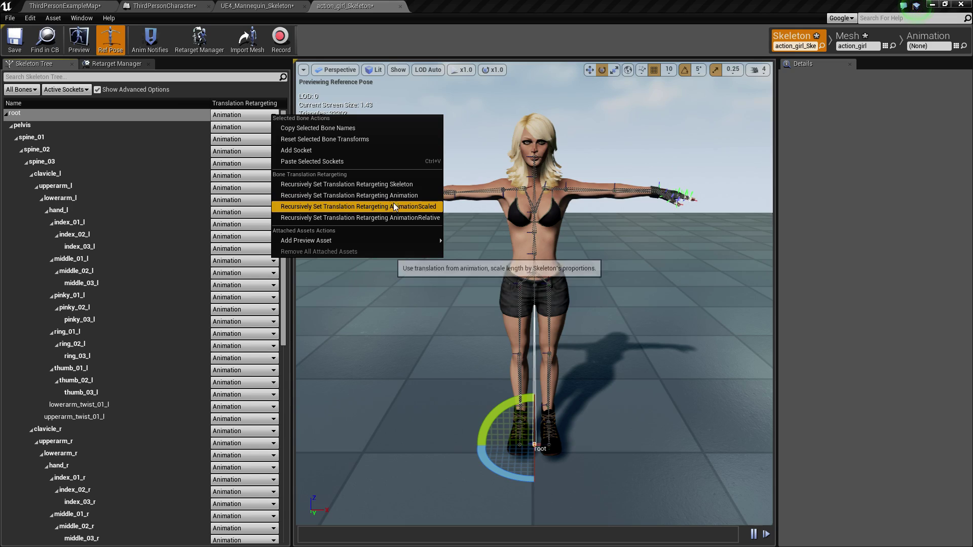
left_click(415, 186)
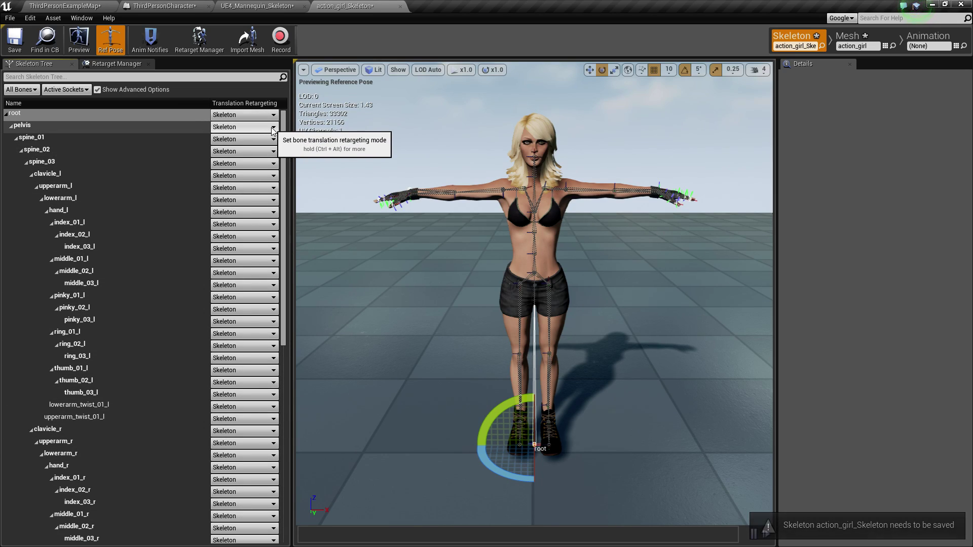
left_click(273, 128)
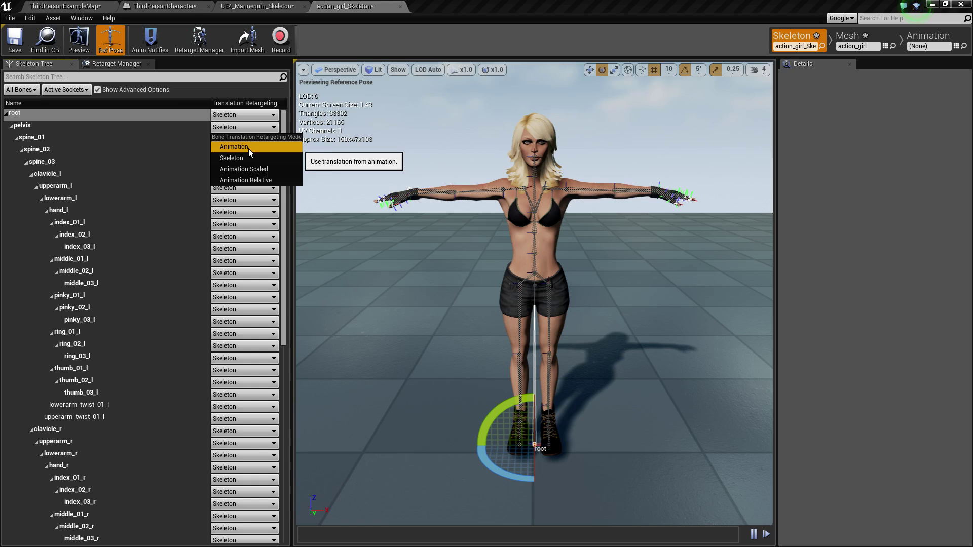
left_click(256, 169)
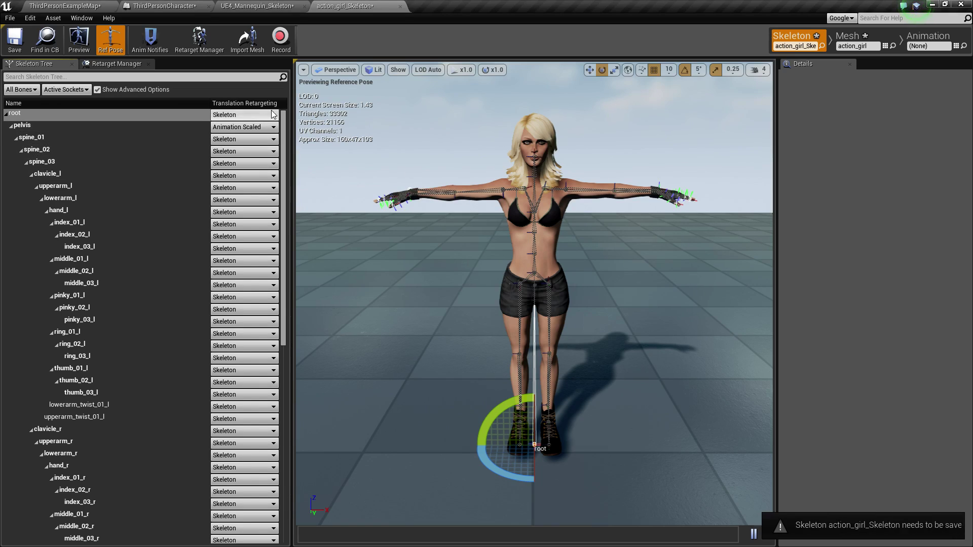
left_click(271, 115)
left_click(260, 160)
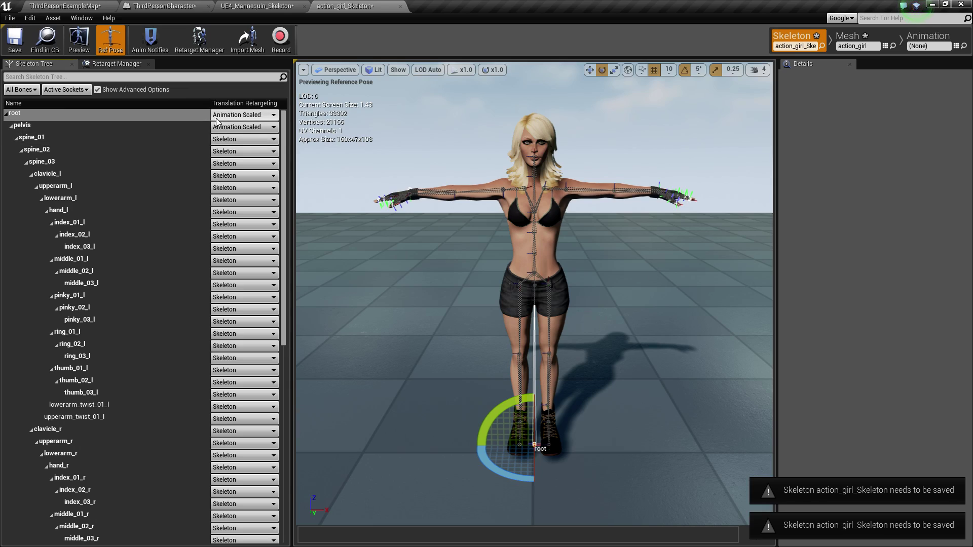
Confirm root's Animation Scaled mode and save the action_girl skeleton
left_click(275, 116)
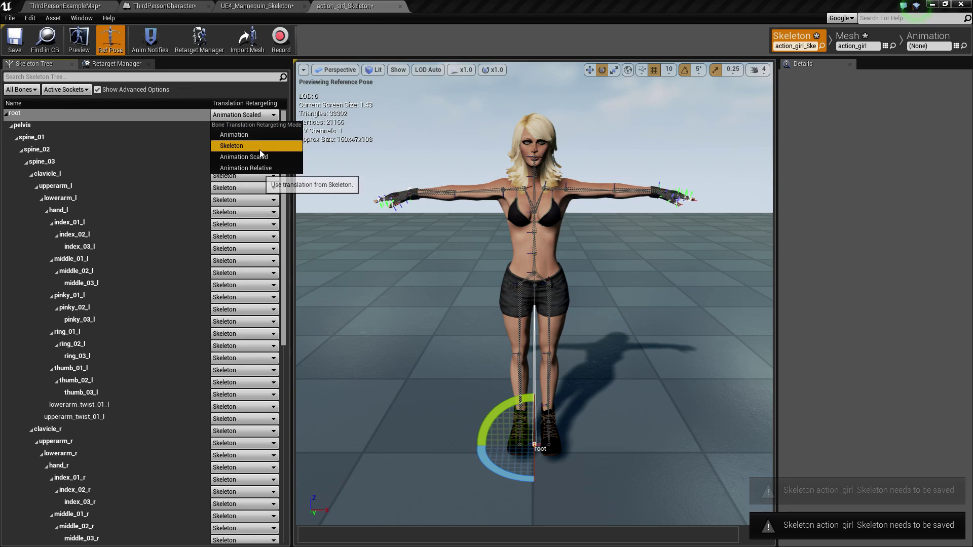
left_click(273, 117)
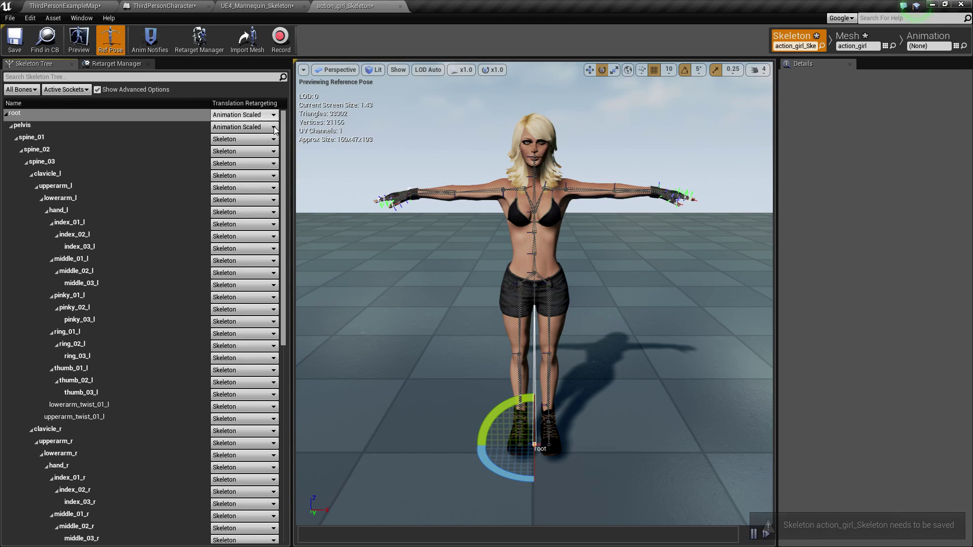
left_click(20, 48)
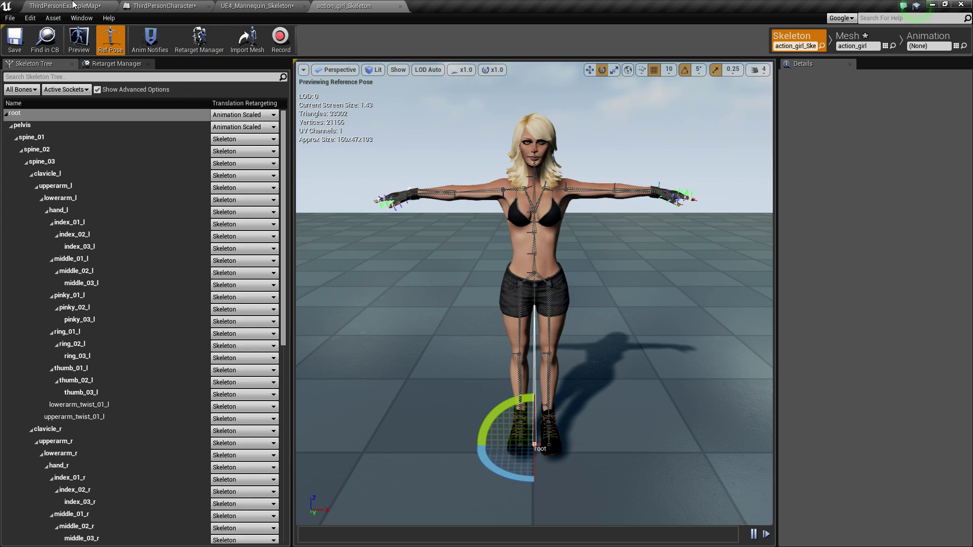
left_click(48, 5)
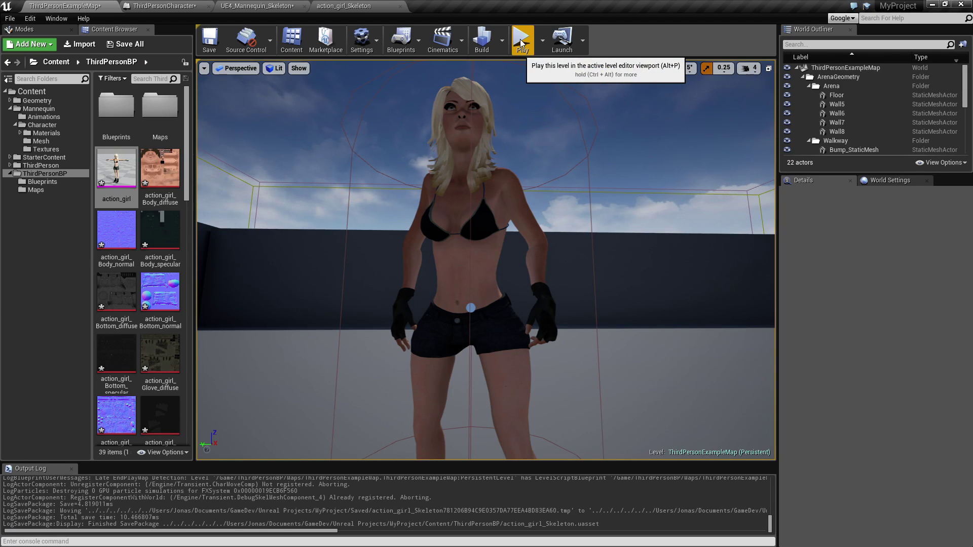
Play-test action_girl in ThirdPersonExampleMap, then stop the session with Esc
double_click(116, 173)
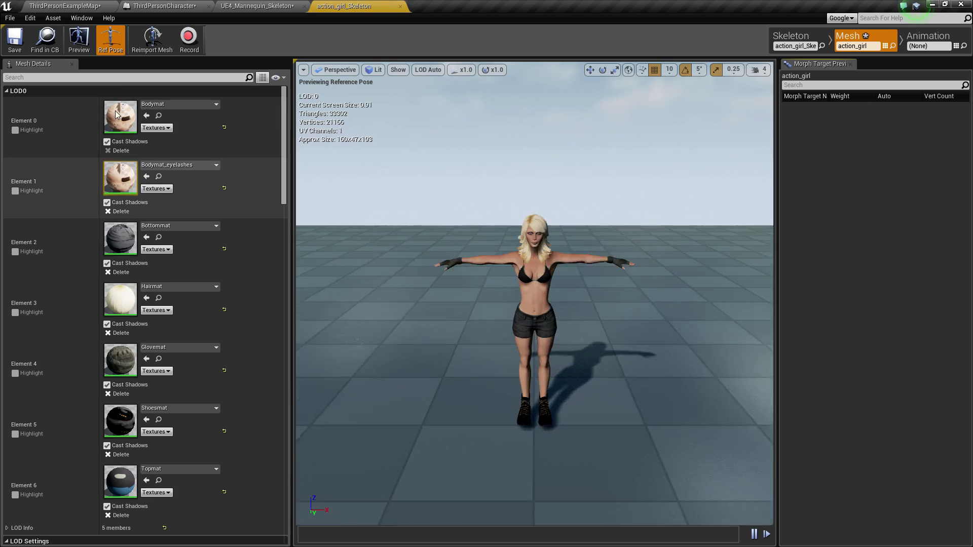
left_click(55, 6)
left_click(518, 44)
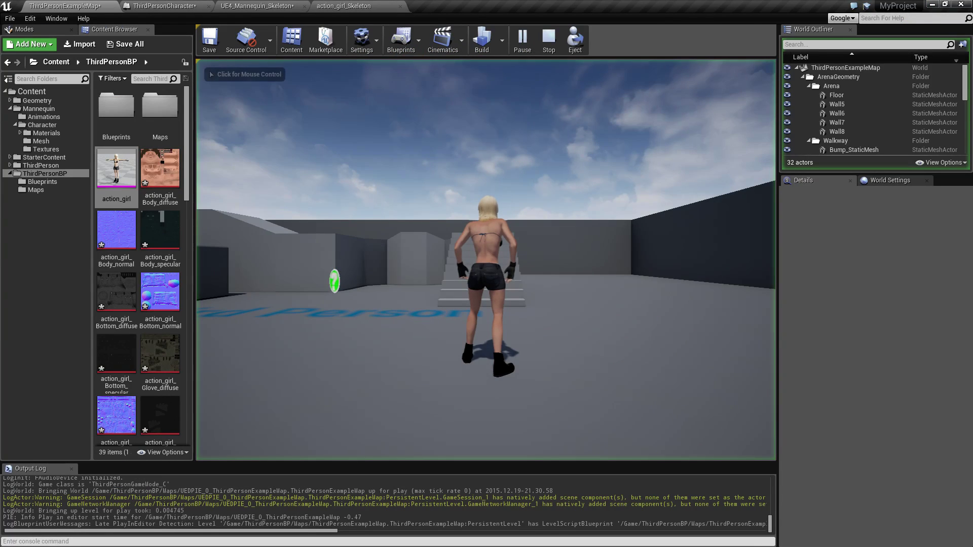
left_click(485, 260)
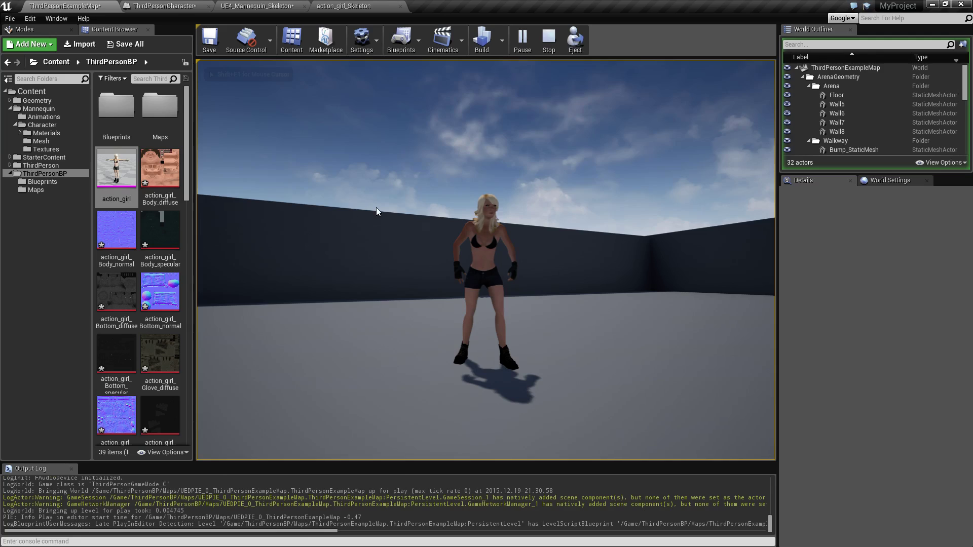
key("Escape")
Focus the editor view on the character and reopen the action_girl mesh editor
key("f")
mouse_move(485, 260)
left_mouse_down("alt")
mouse_move(446, 259)
mouse_move(485, 263)
left_mouse_up("alt")
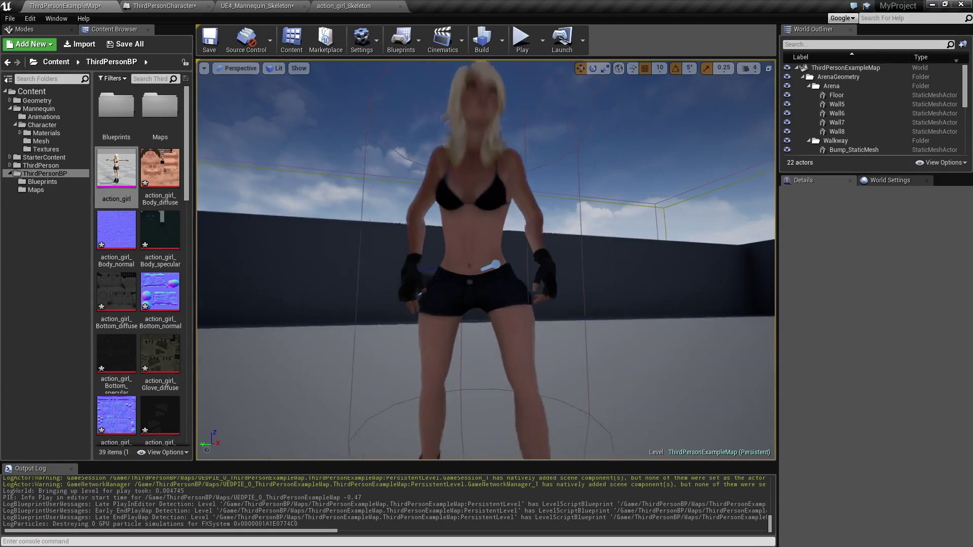
scroll(423, 269, "down", 5)
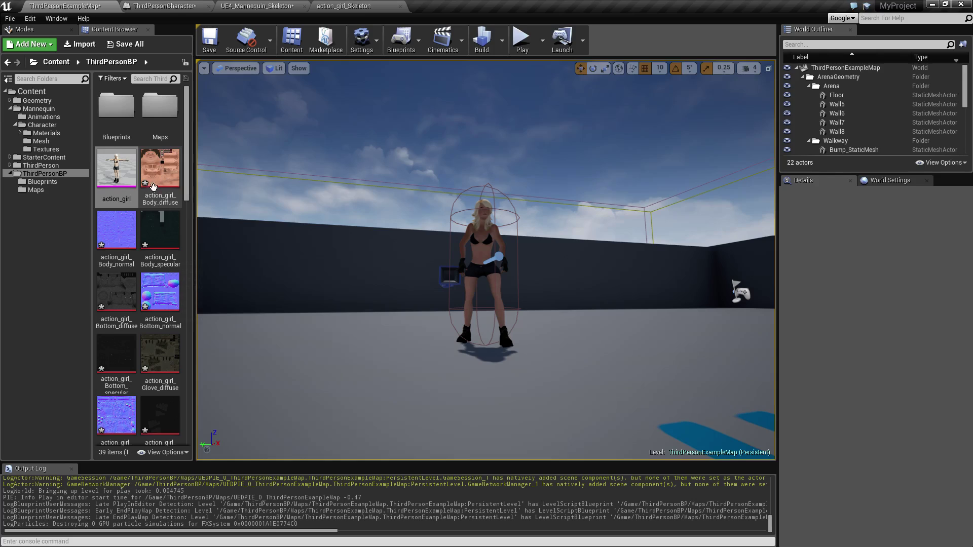
double_click(116, 175)
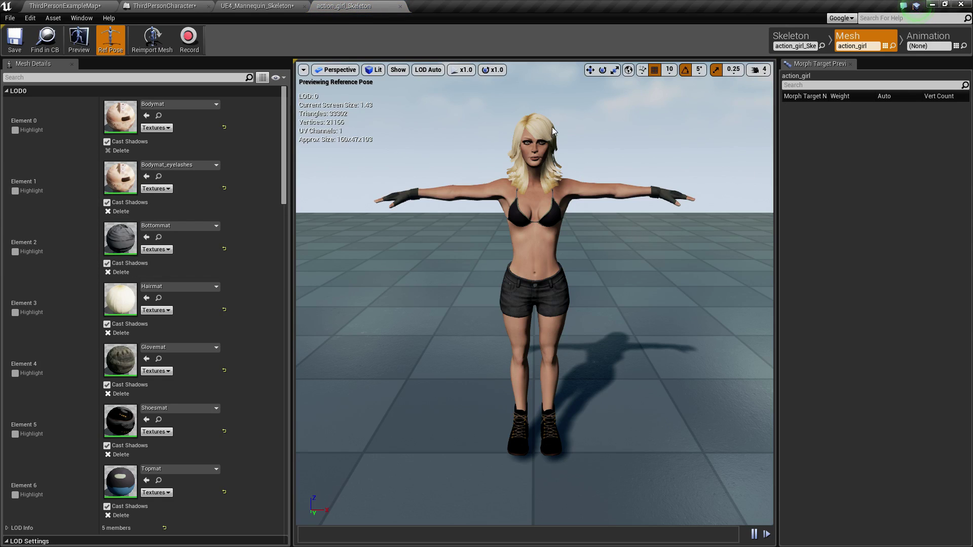
Preview the ThirdPersonIdle, Jump_Start, Walk and Jump _Copy animations on action_girl
left_click(928, 45)
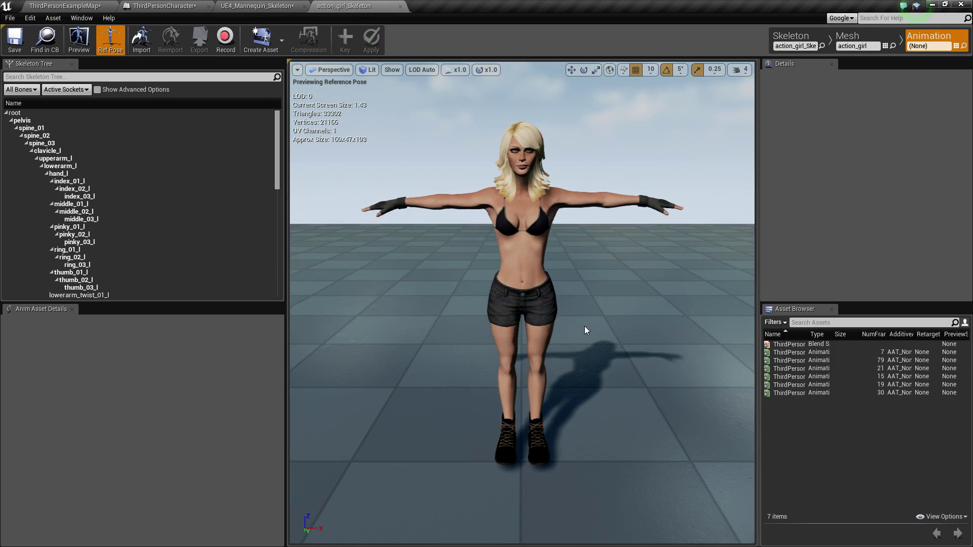
double_click(816, 360)
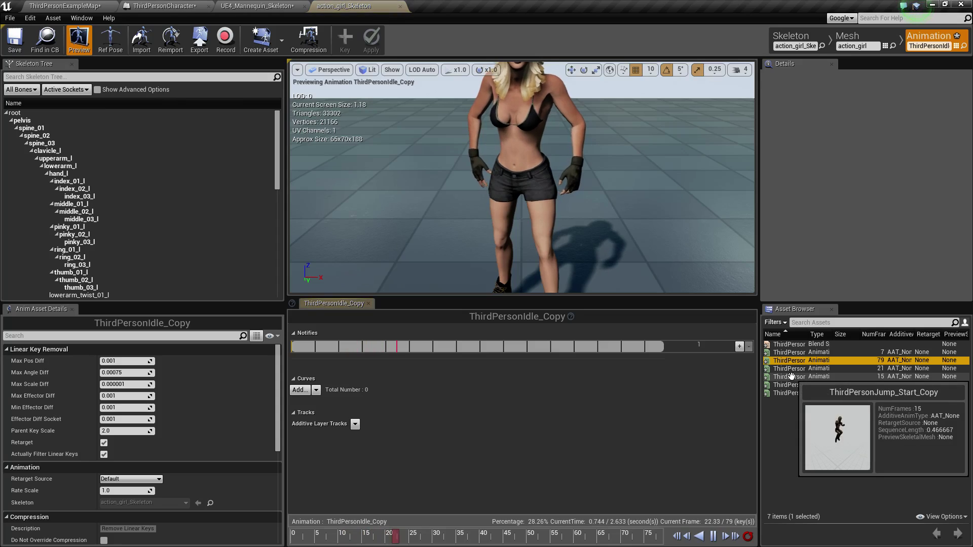
double_click(800, 376)
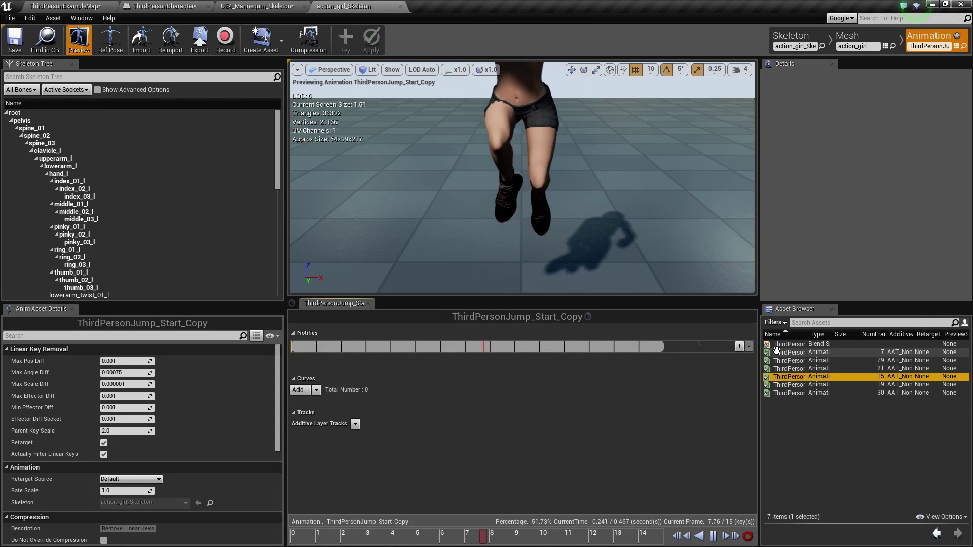
double_click(801, 394)
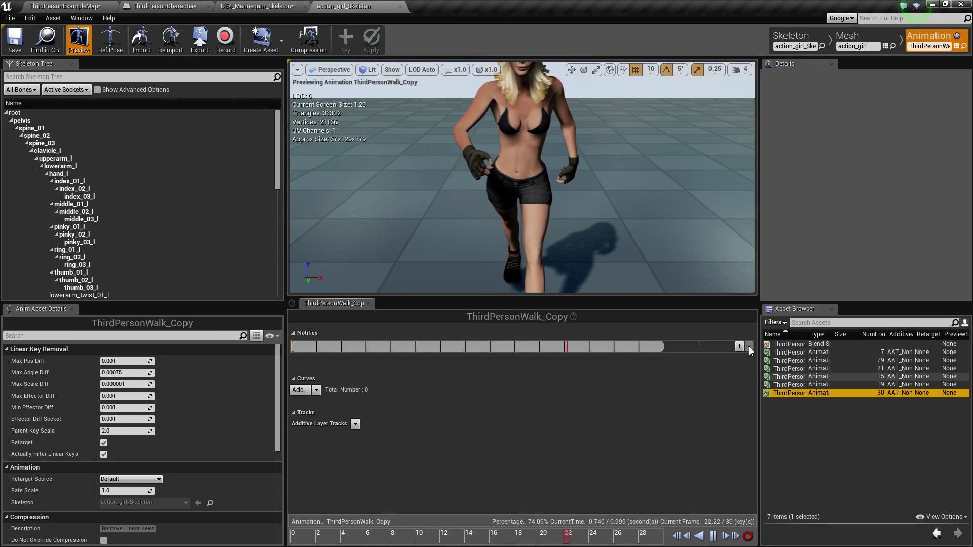
double_click(799, 352)
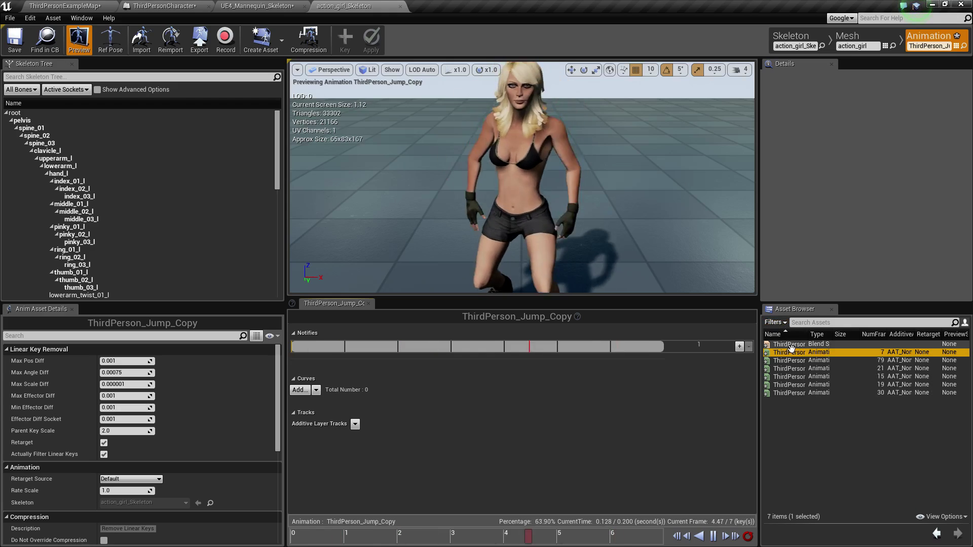
double_click(794, 361)
right_click_drag(395, 202, 494, 196)
left_click(49, 6)
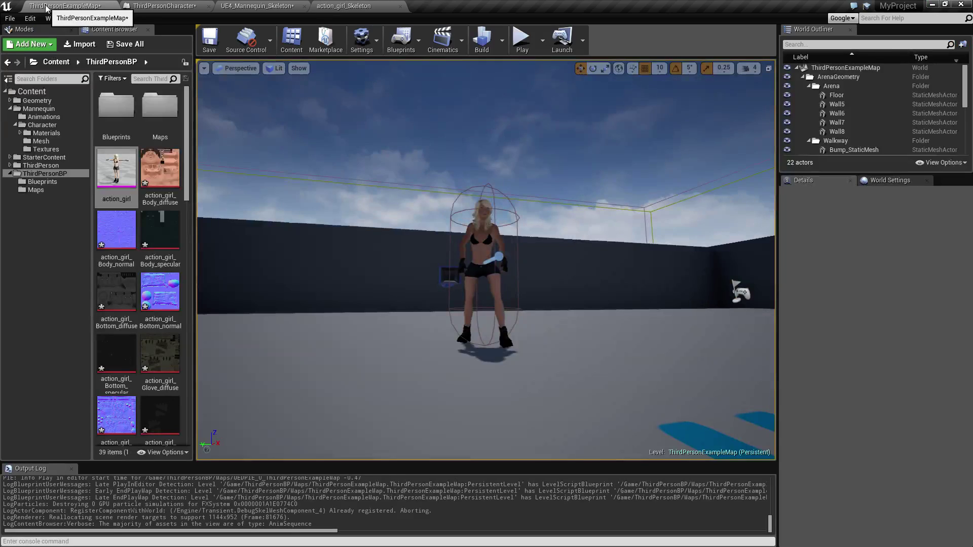